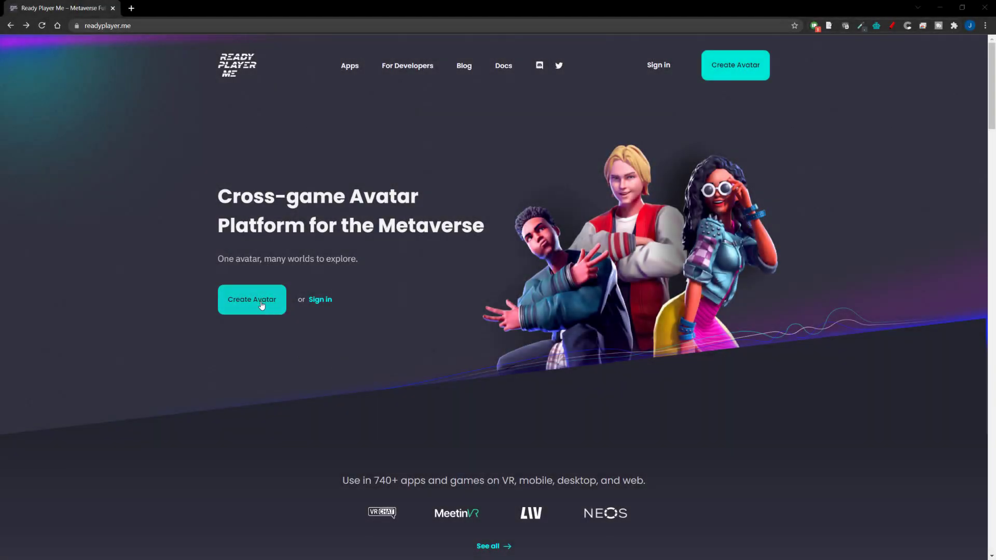
- Start a full-body avatar with the first body type, skip the selfie, and load the purple-haired template
click(262, 306)
click(427, 450)
click(495, 259)
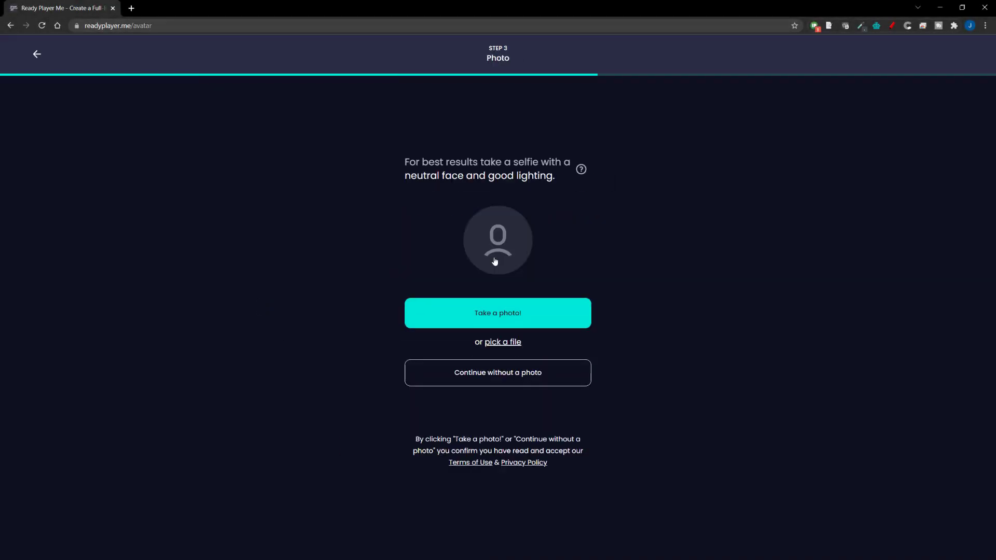
click(496, 372)
scroll(540, 371, down, 3)
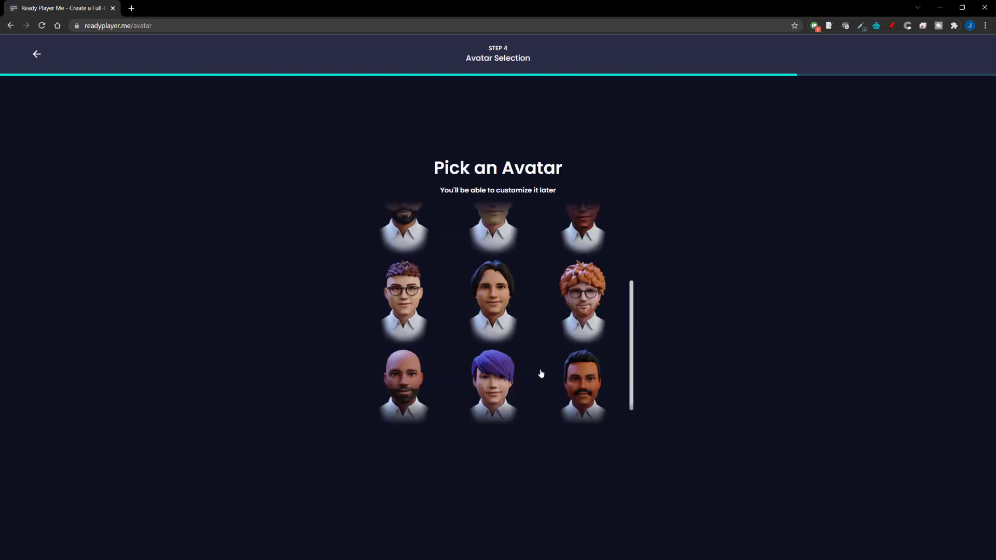
click(496, 353)
click(509, 447)
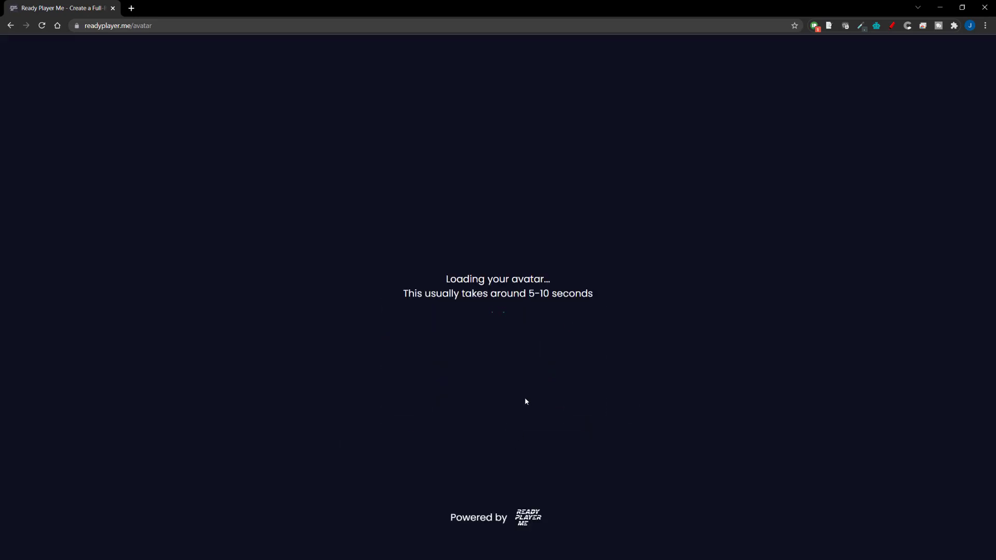
- Lighten the skin tone to the third swatch and browse the face, eye, nose and lip shapes
click(469, 499)
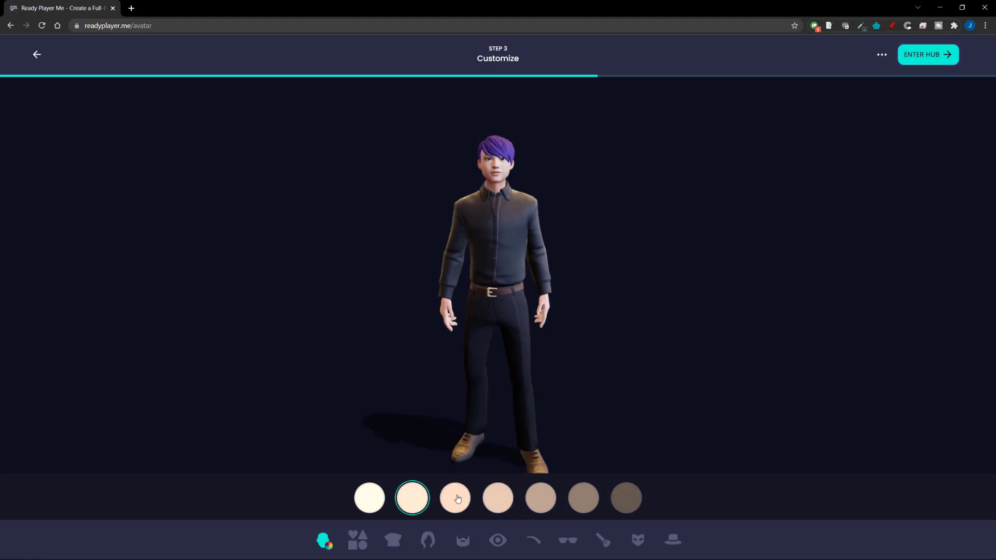
click(357, 540)
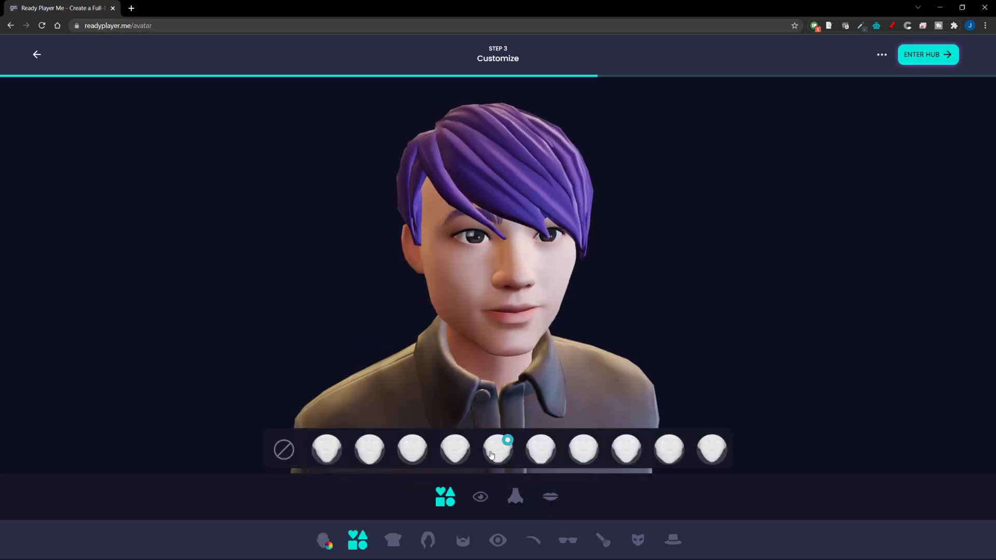
click(476, 499)
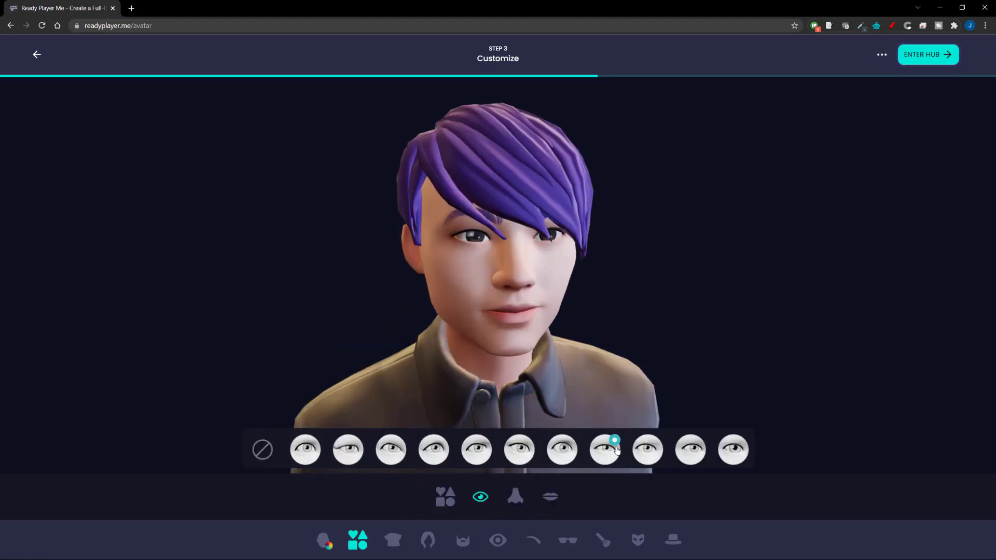
click(515, 497)
click(551, 497)
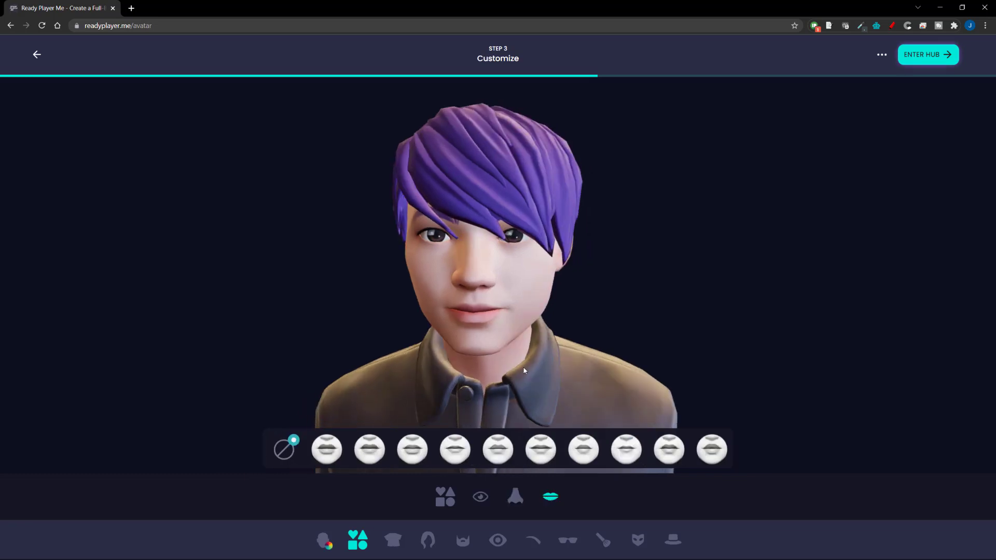
click(489, 499)
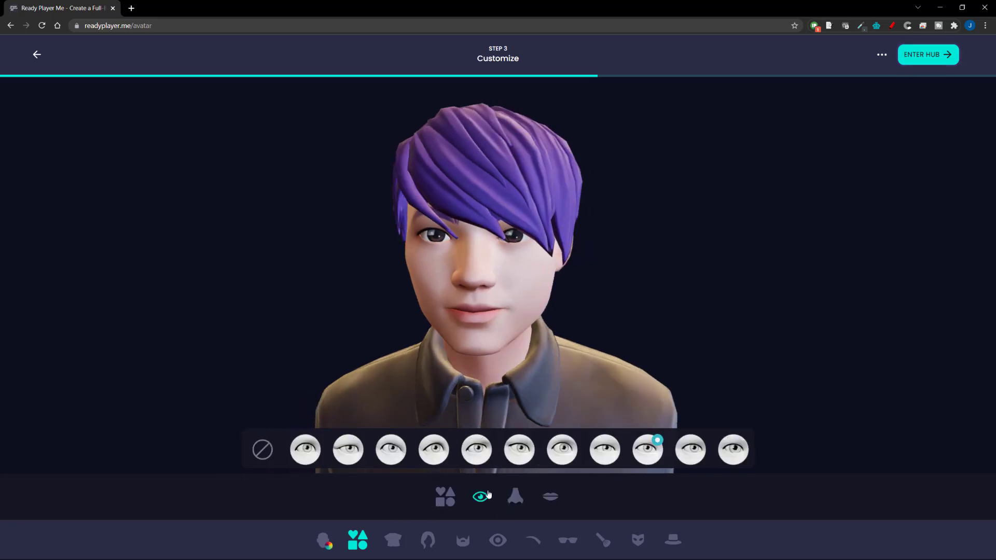
- Dress the avatar in the teal jacket outfit with red stripes
click(403, 527)
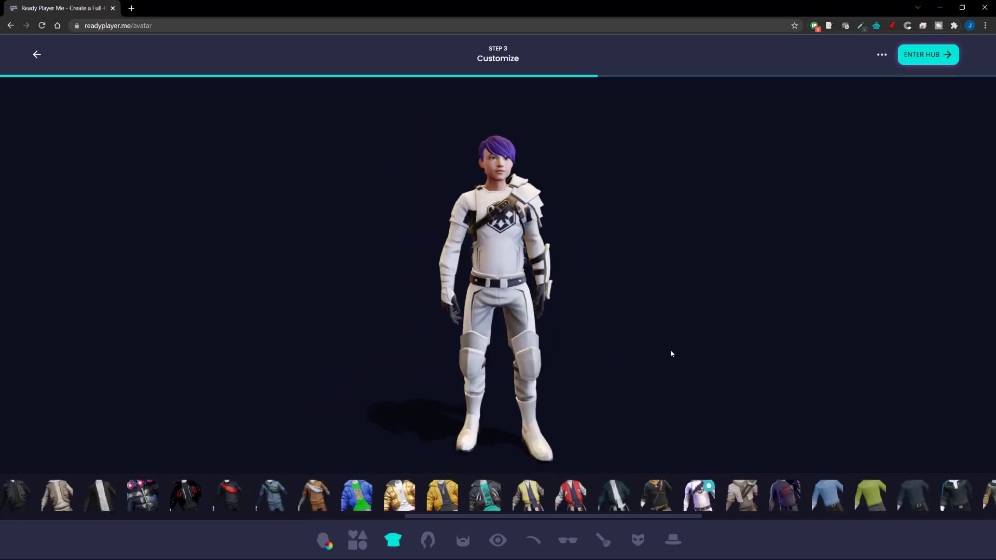
drag(604, 522, 804, 523)
click(767, 495)
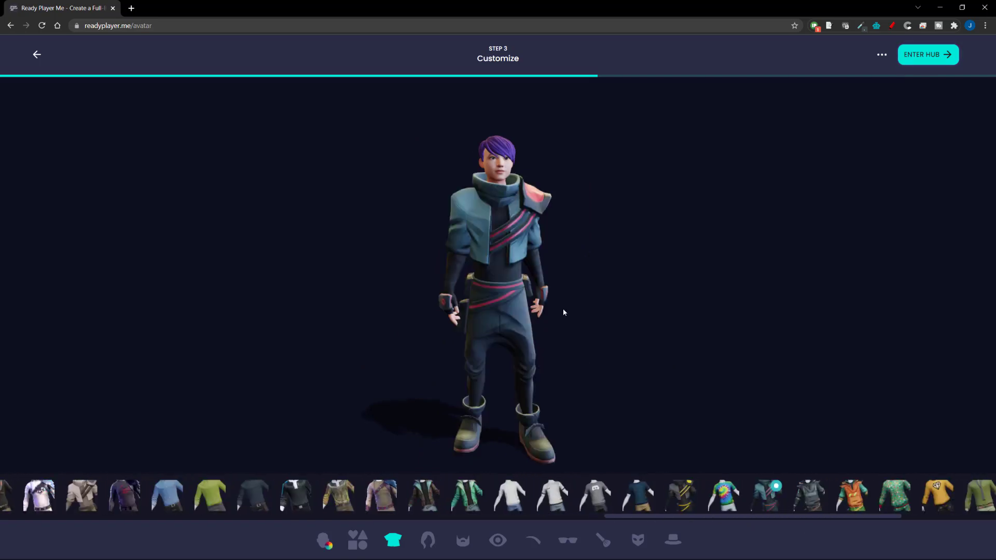
drag(572, 318, 344, 303)
- Try several hairstyles and settle on short spiky pink hair
click(428, 540)
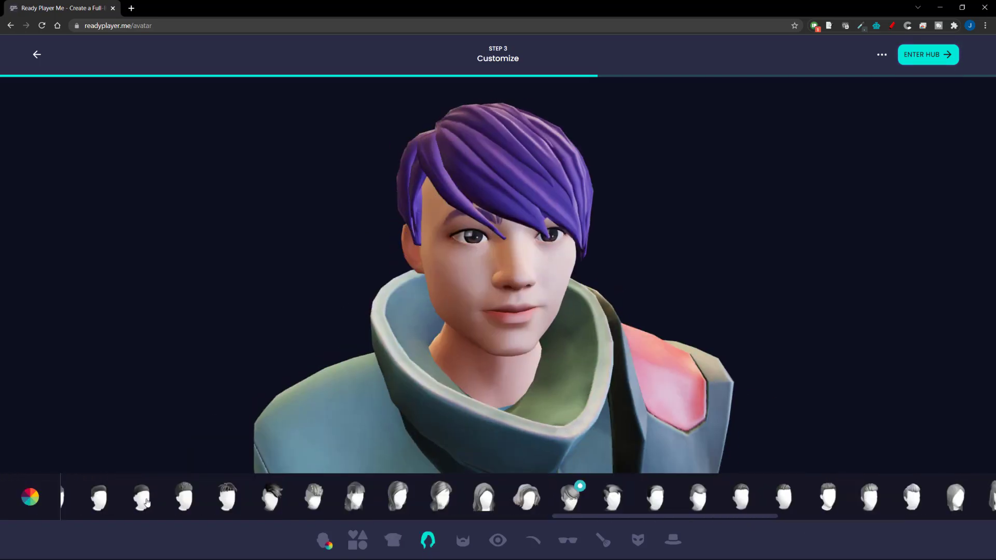
click(356, 499)
click(398, 498)
click(484, 498)
click(699, 498)
click(742, 498)
click(785, 498)
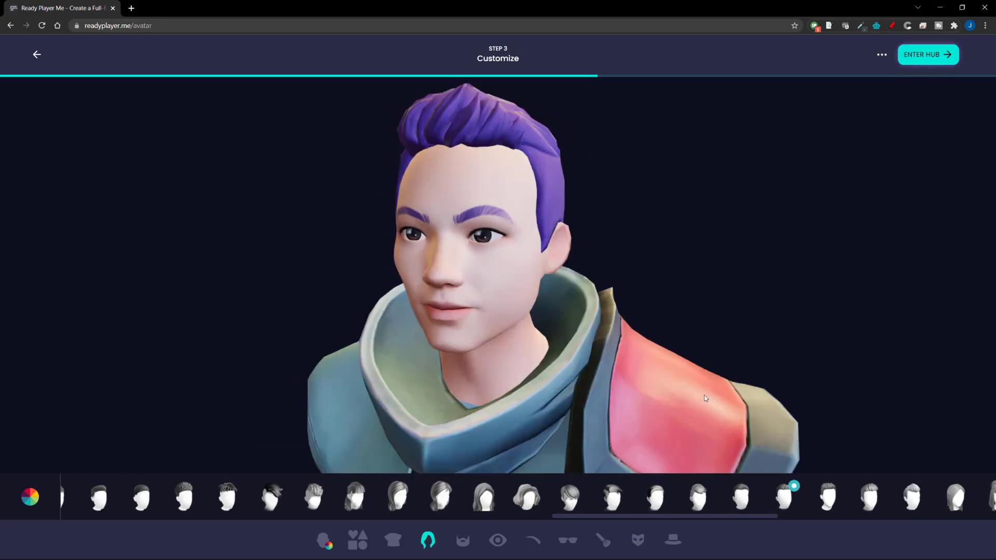
click(603, 540)
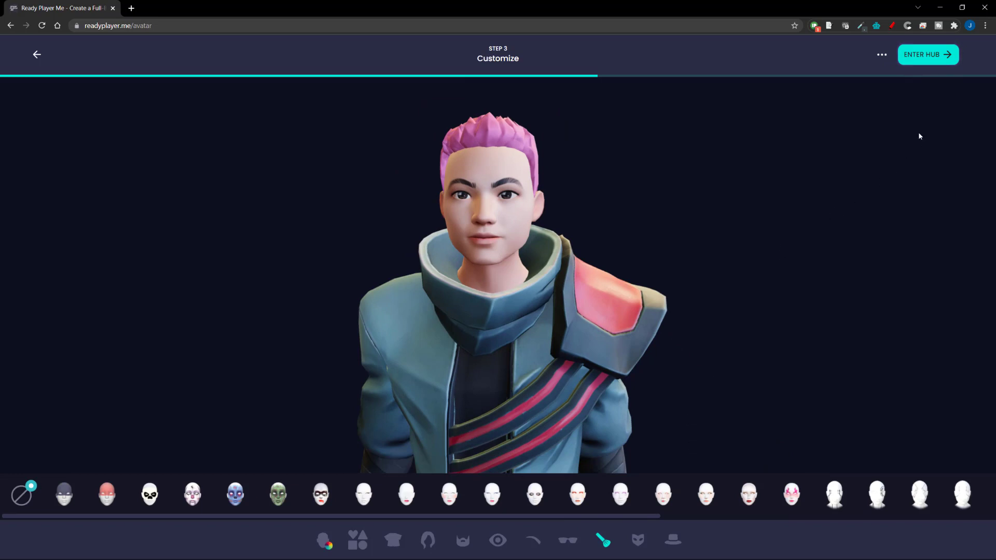
- Save the finished avatar to the hub and download its .glb model
click(932, 55)
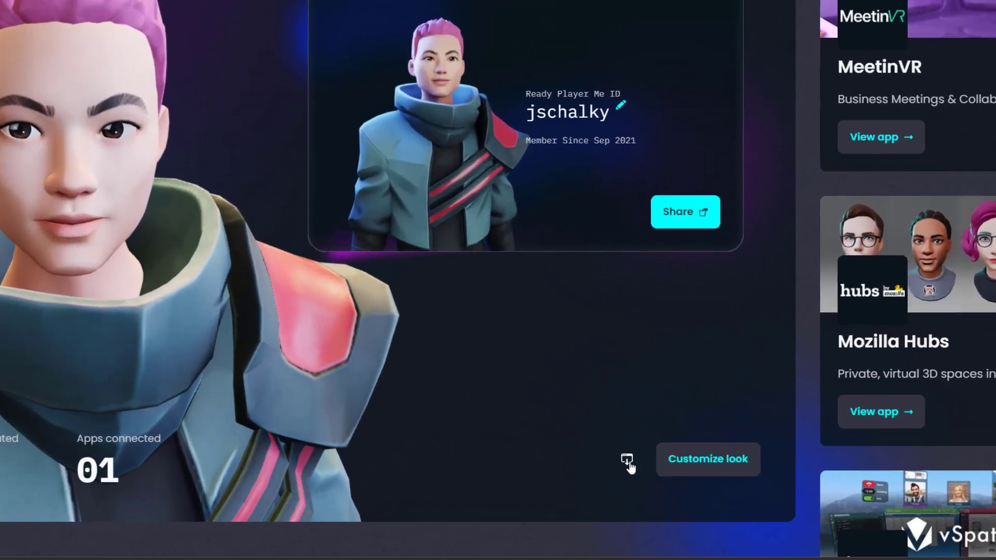
mouse_move(638, 466)
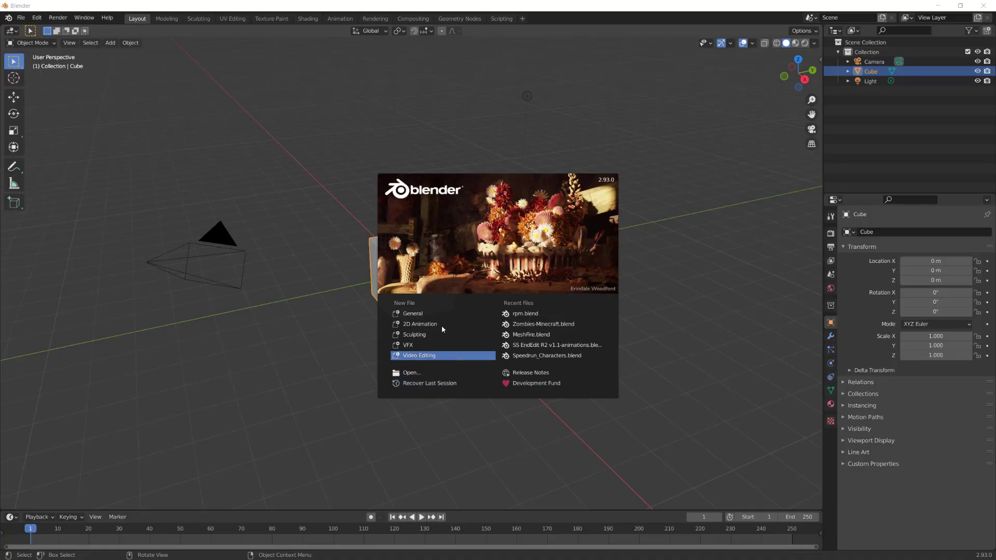
- Close the splash screen and delete the default cube, camera and light
click(433, 314)
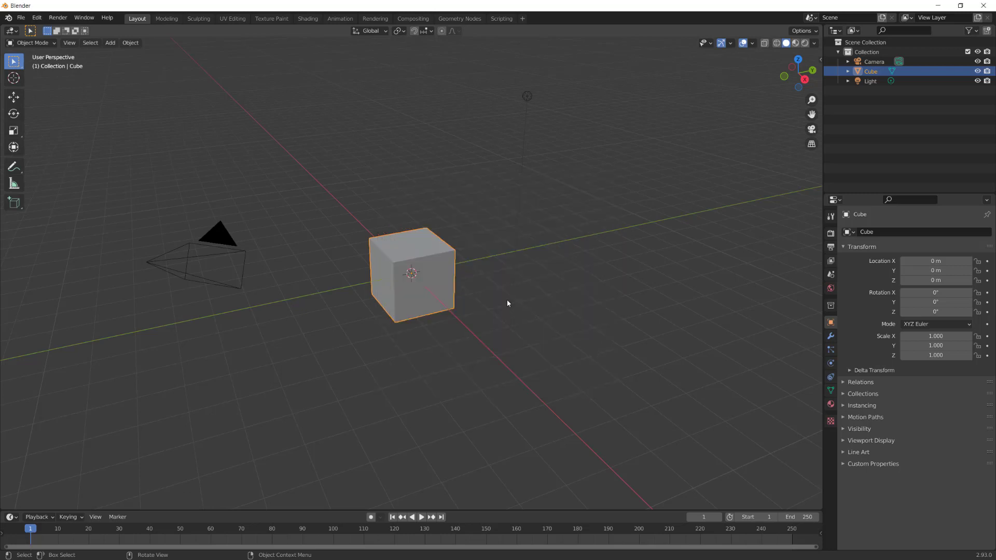
key(a)
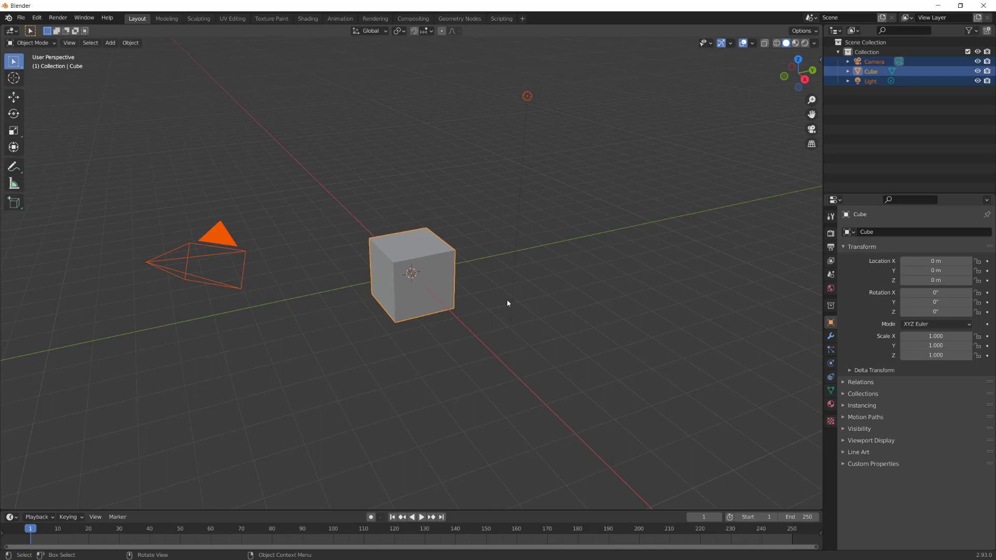
key(Delete)
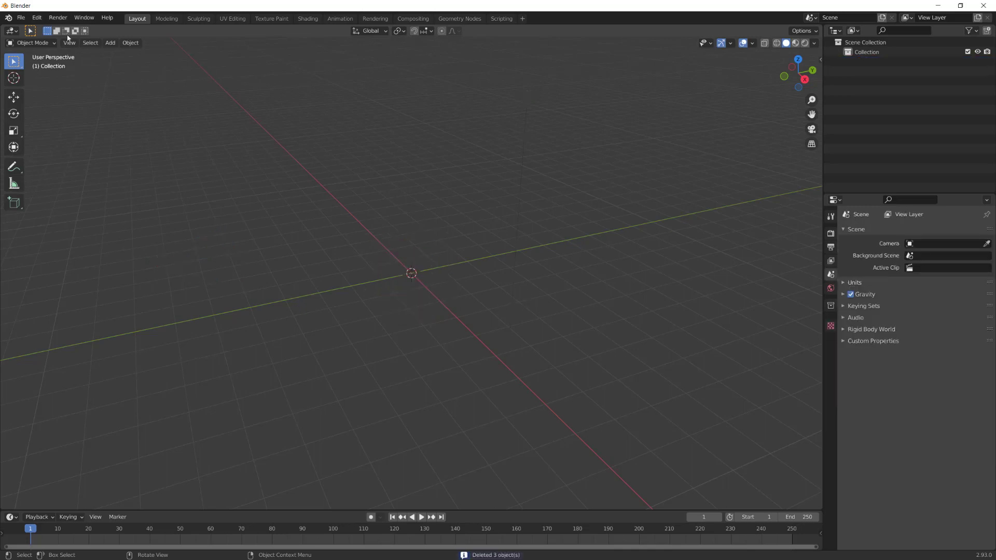
- Import the avatar .glb from the Downloads folder as glTF 2.0
click(22, 19)
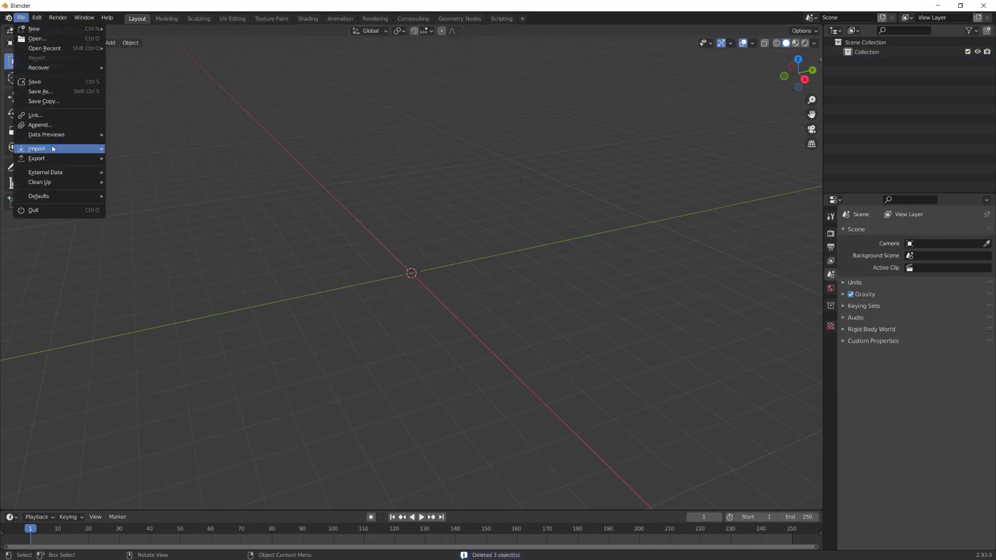
mouse_move(52, 149)
click(145, 226)
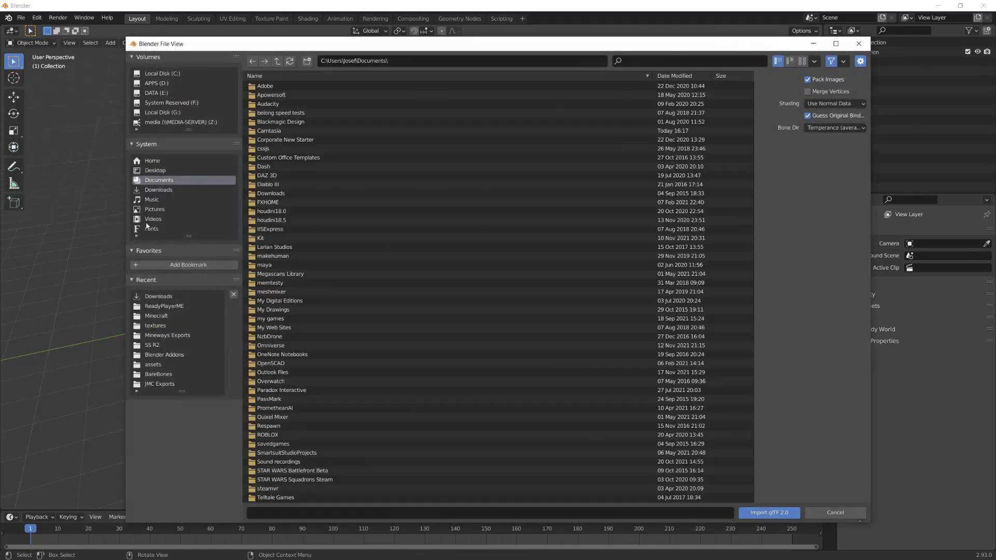
click(155, 170)
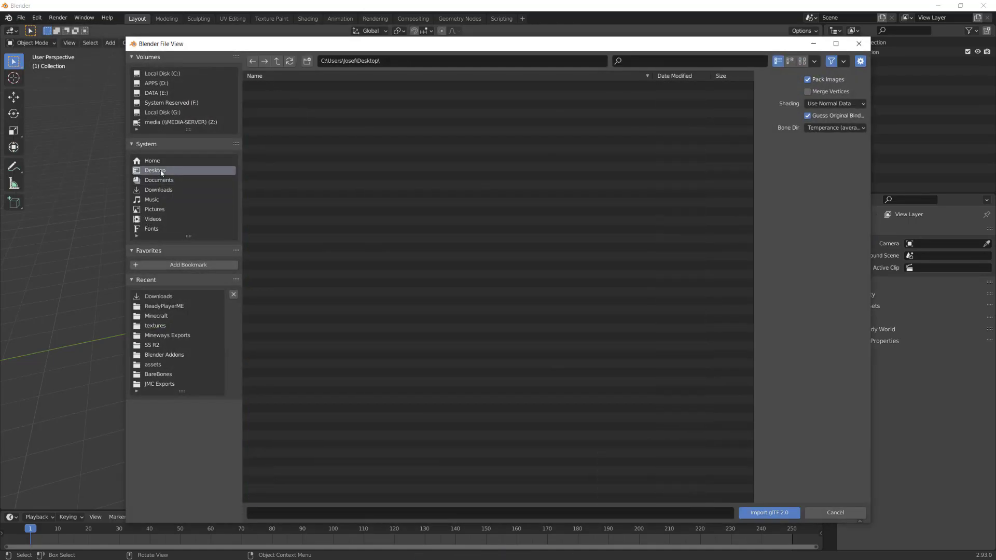
click(158, 190)
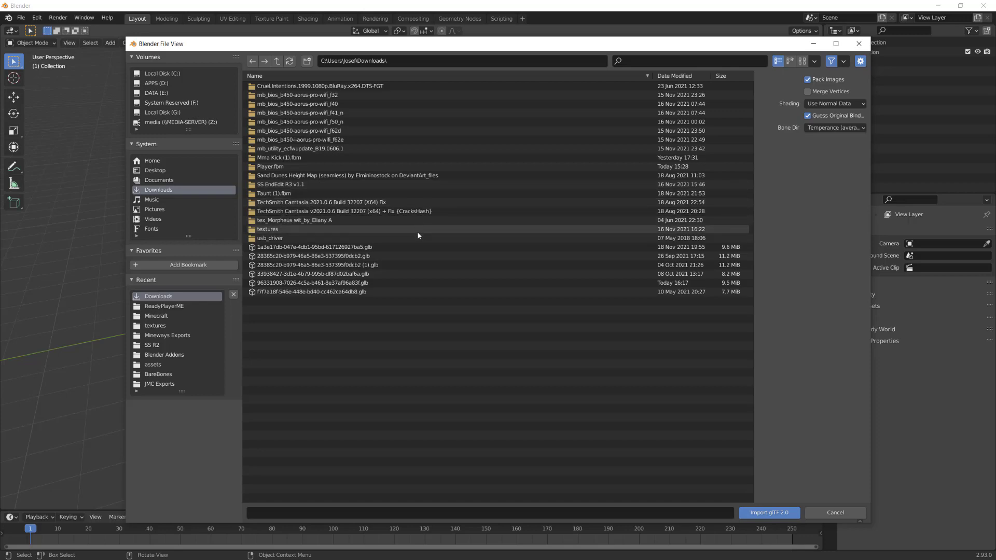
double_click(436, 282)
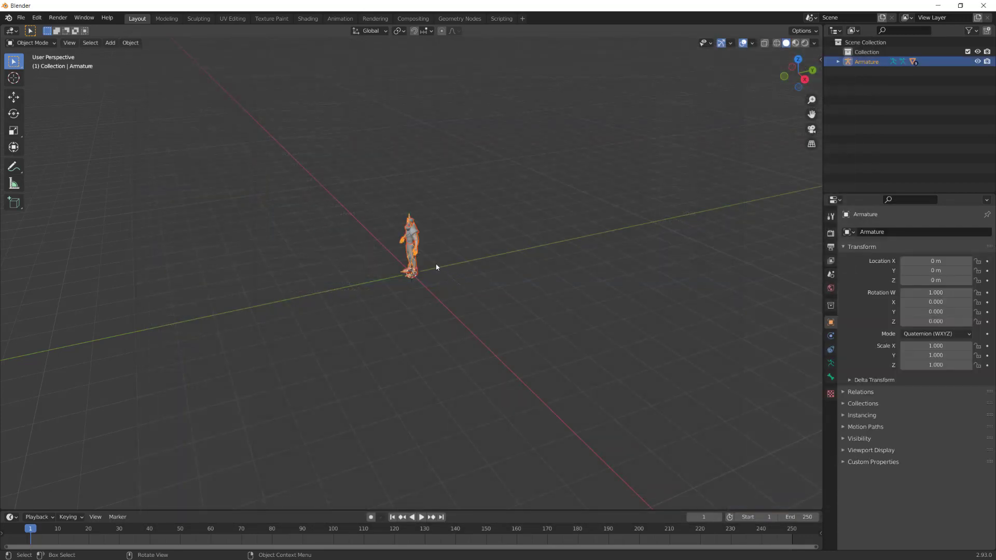
- Frame the character head-on and show it textured in Material Preview
scroll(437, 285, up, 3)
right_click(441, 228)
key(Escape)
middle_drag(441, 229, 538, 196)
middle_drag(495, 232, 531, 232)
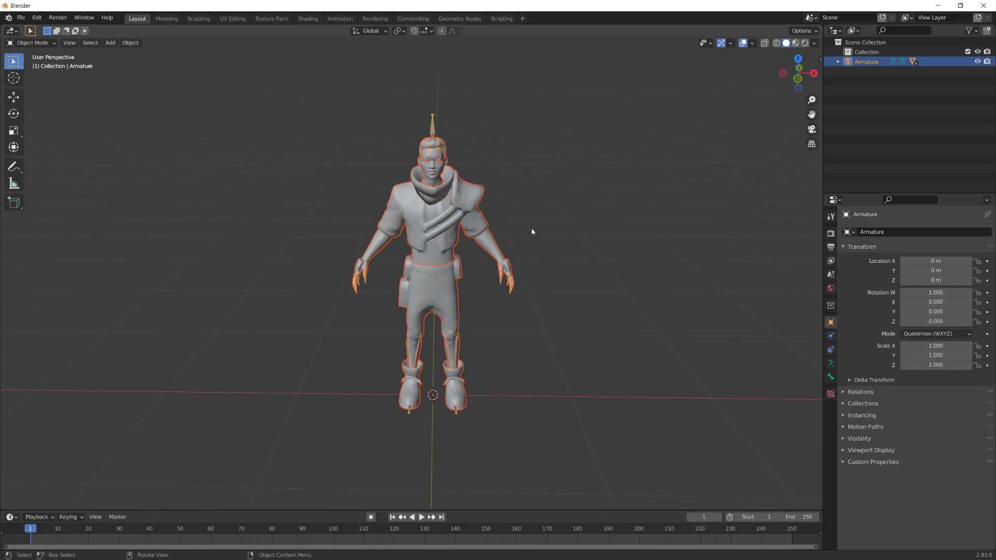
click(796, 43)
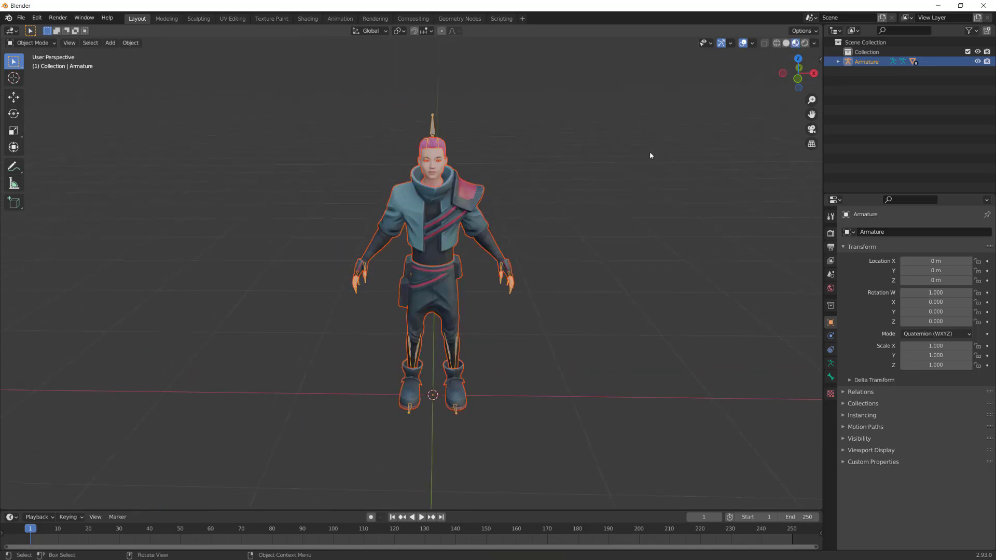
click(653, 152)
- Start an FBX export into the ReadyPlayerME folder with Copy path mode and FBX Units Scale
click(21, 18)
mouse_move(52, 158)
click(143, 235)
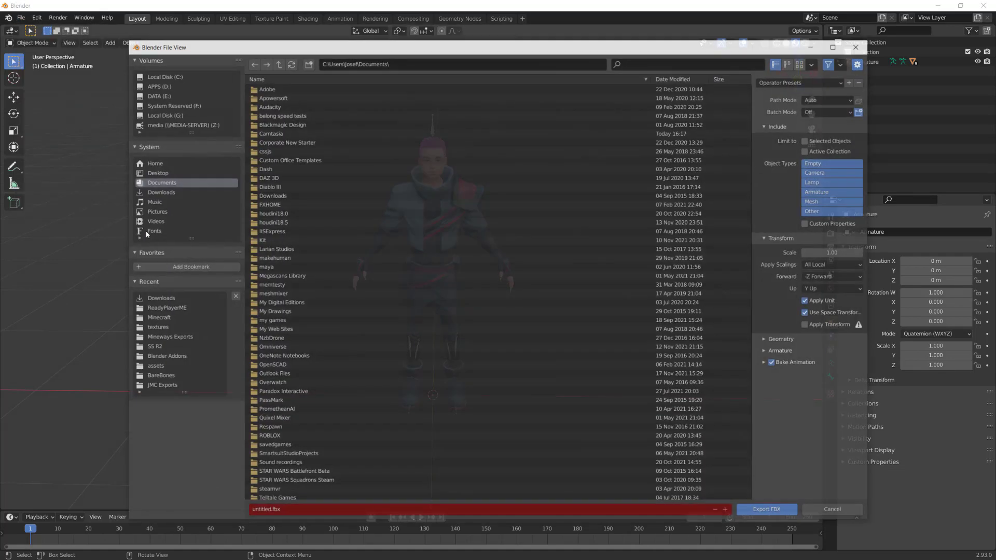
click(165, 308)
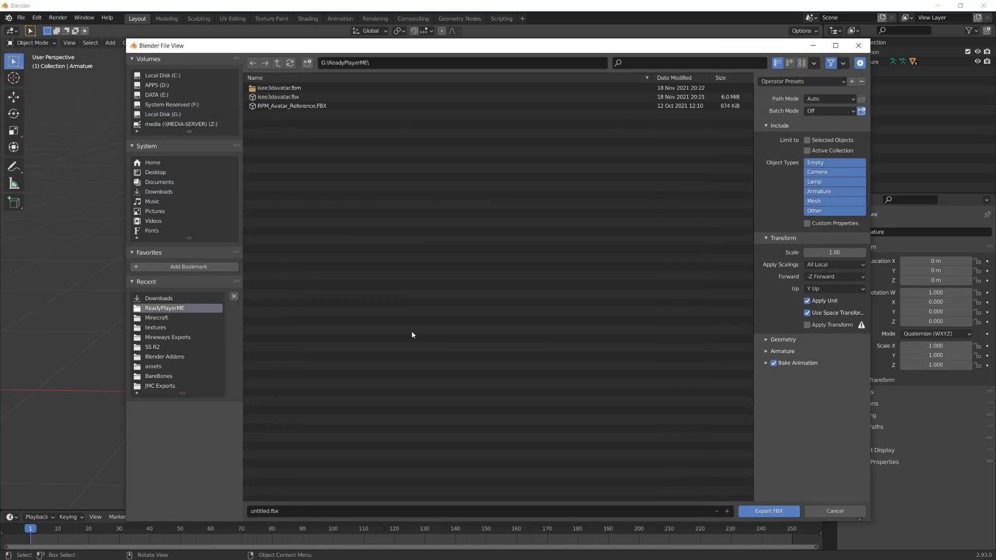
click(839, 100)
click(815, 154)
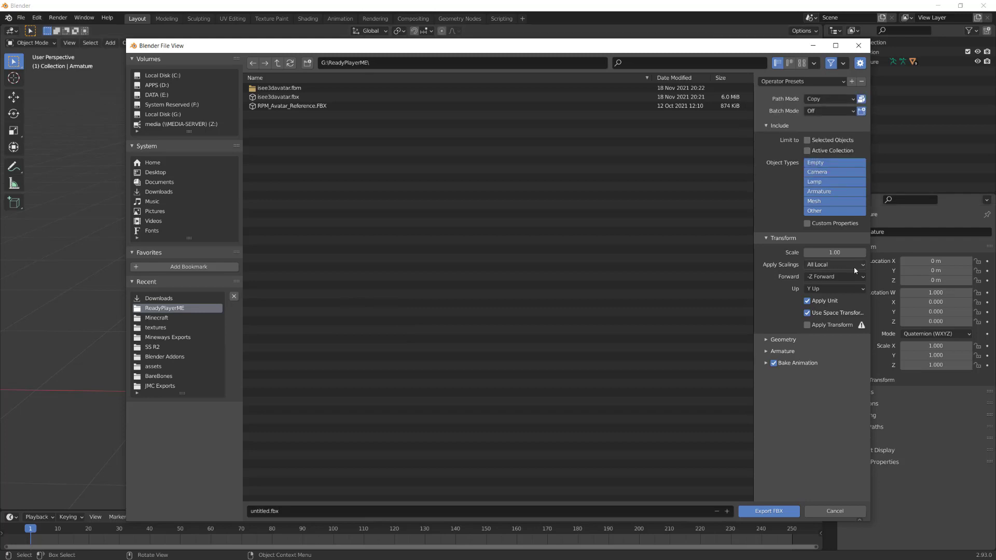
click(847, 266)
click(835, 287)
- Set Edge smoothing, enable Tangent Space, disable leaf bones, and export as avatar.fbx
click(767, 340)
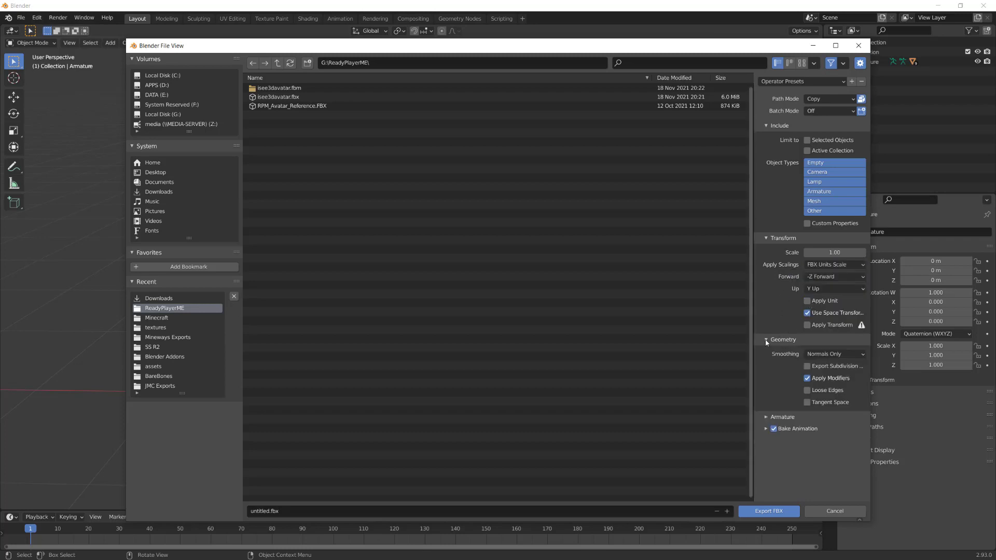
click(825, 355)
click(822, 387)
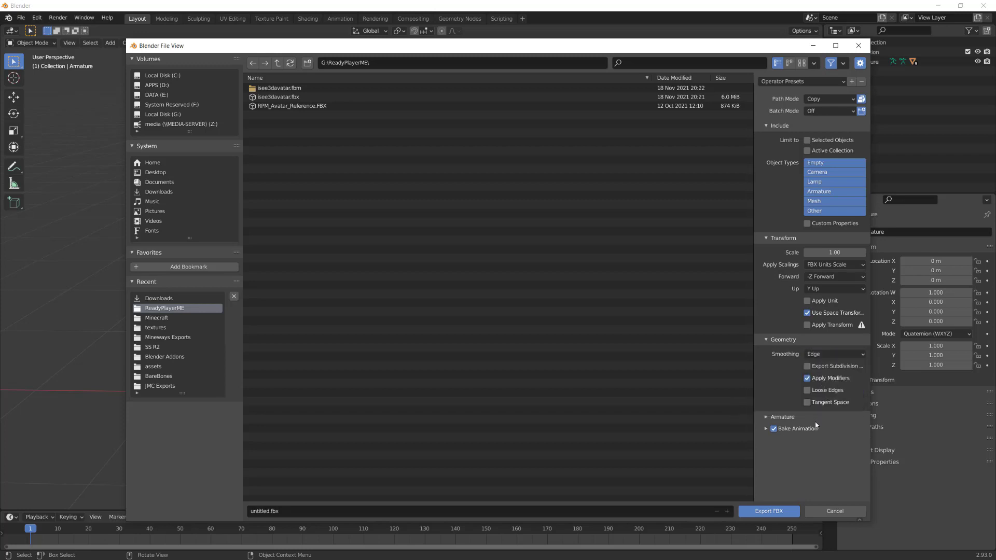
click(808, 403)
click(767, 417)
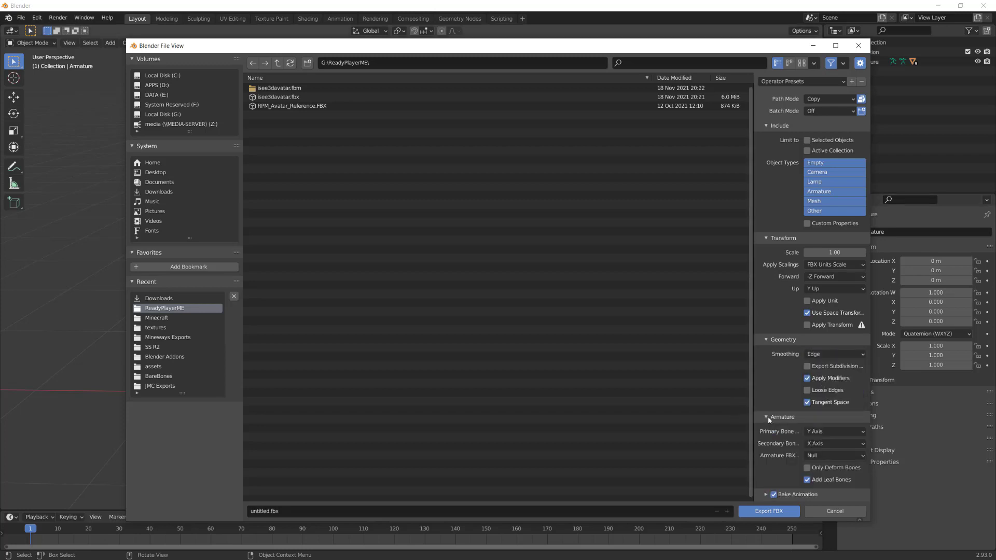
click(807, 480)
click(360, 511)
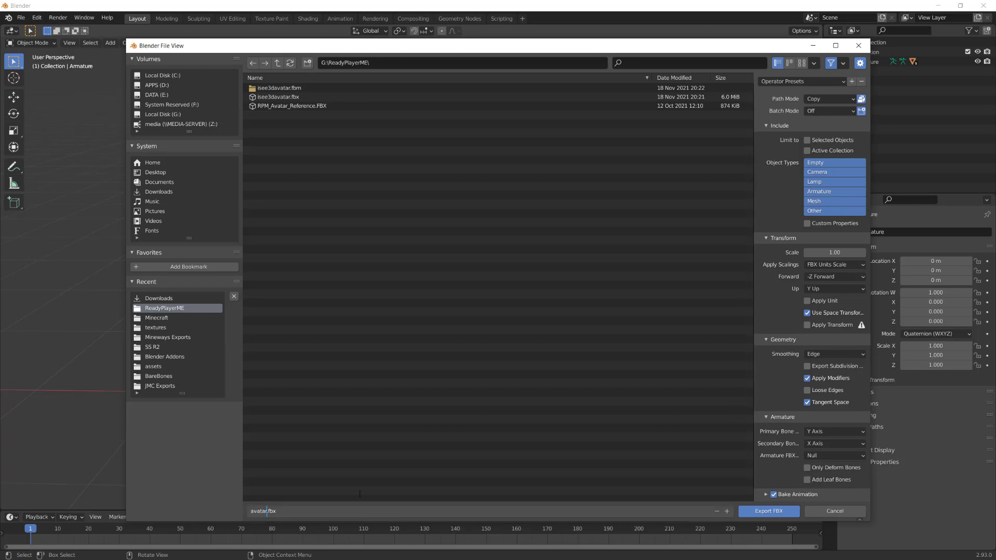
key(Return)
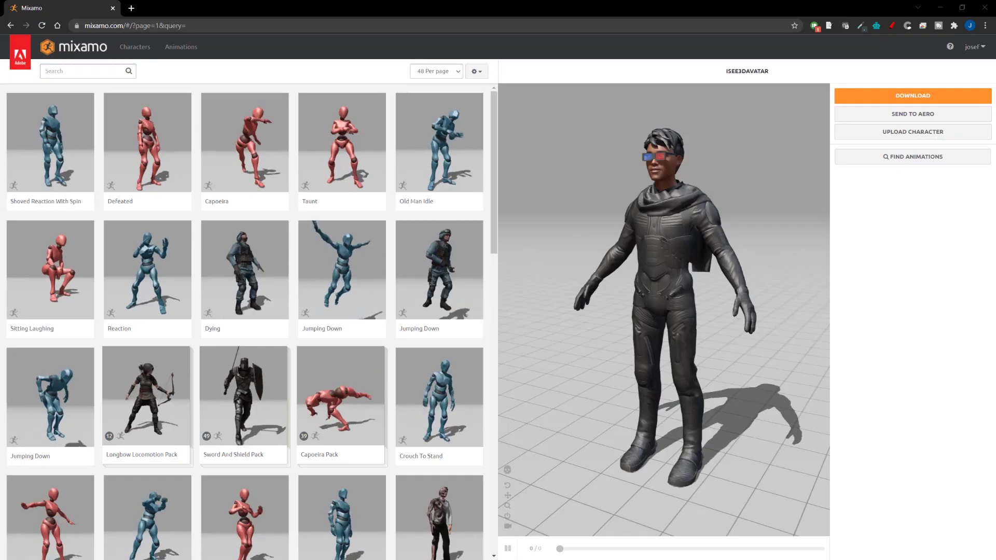
- Upload the avatar FBX, accept the auto-rig, and download the T-Pose with skin
click(898, 137)
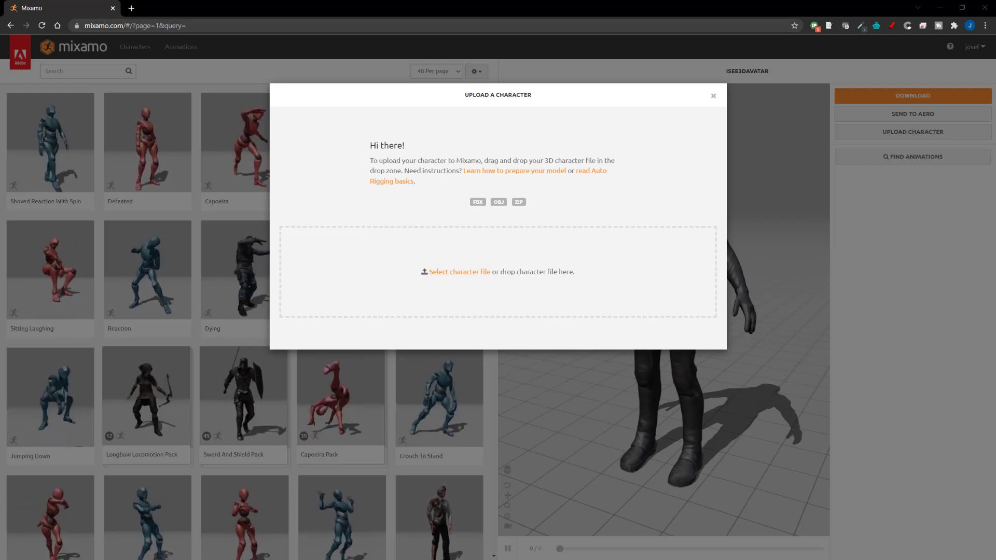
drag(716, 273, 566, 263)
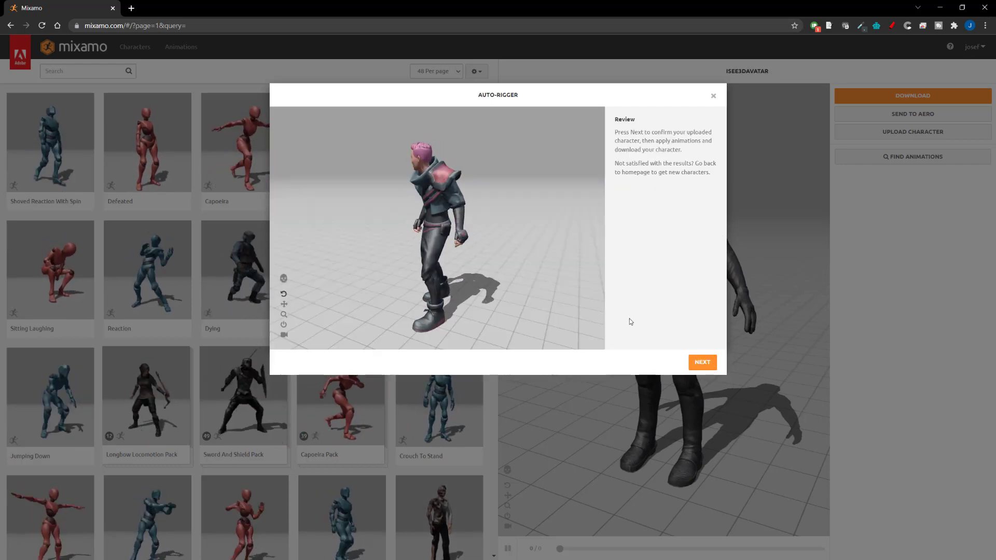
click(702, 362)
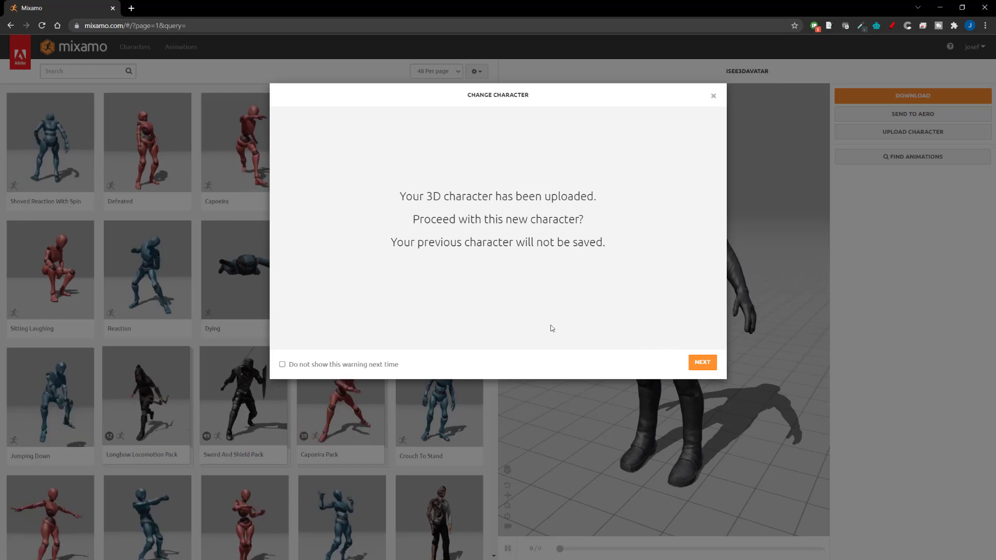
click(703, 362)
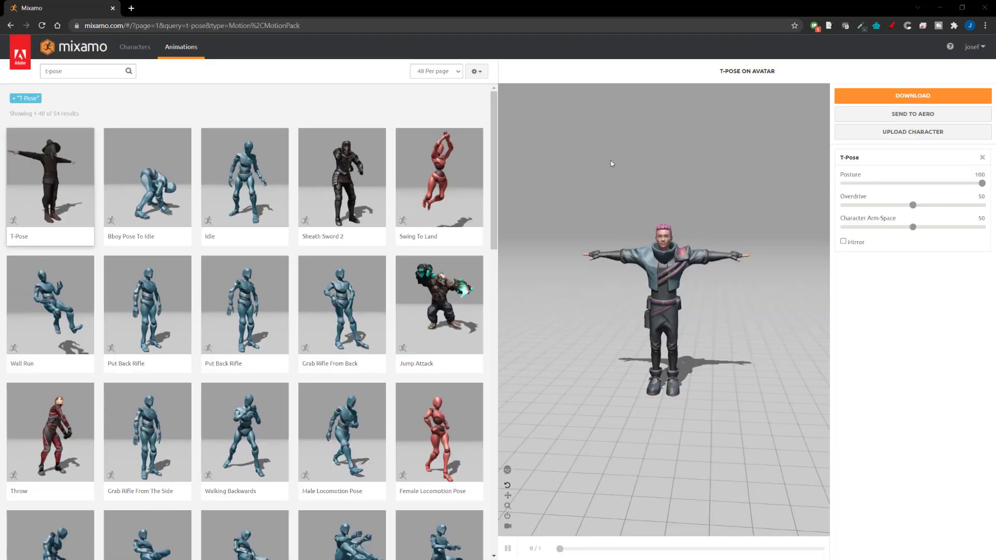
click(894, 95)
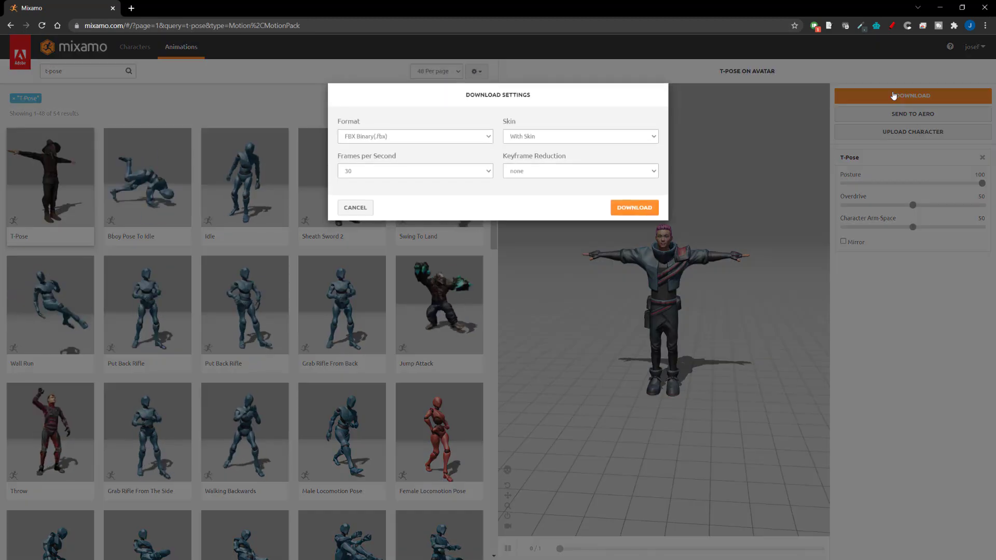
click(634, 208)
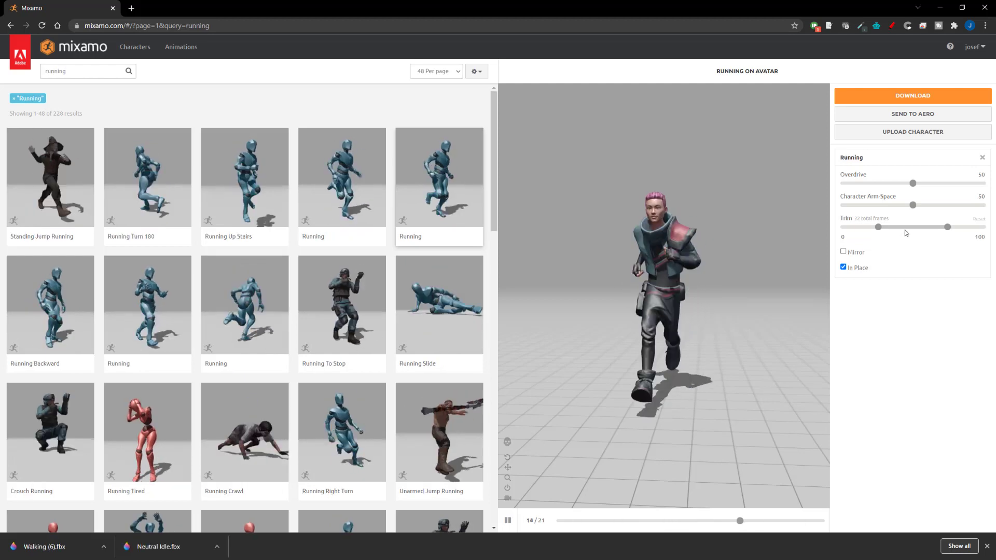
- Set Character Arm-Space to 61 on in-place Running and download it without skin
drag(913, 205, 928, 206)
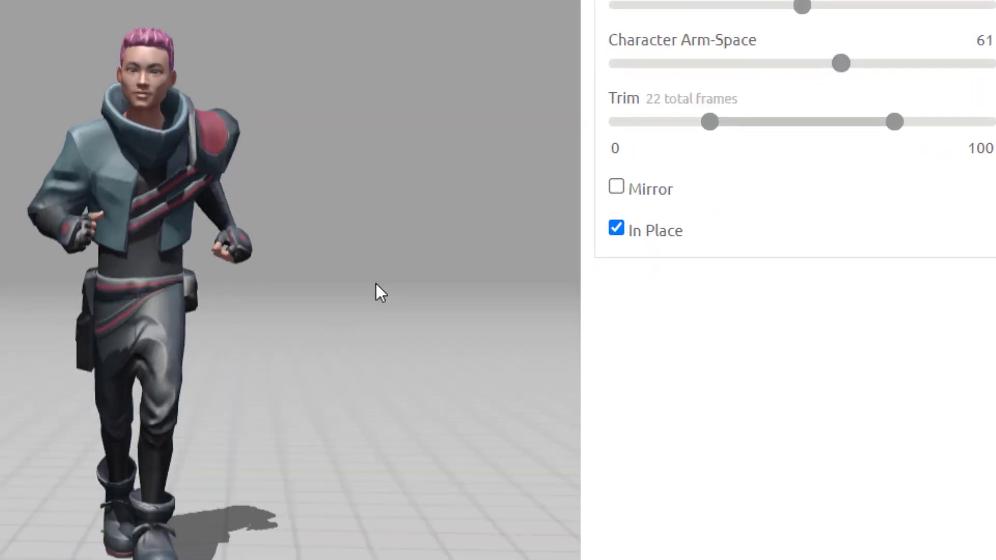
click(911, 94)
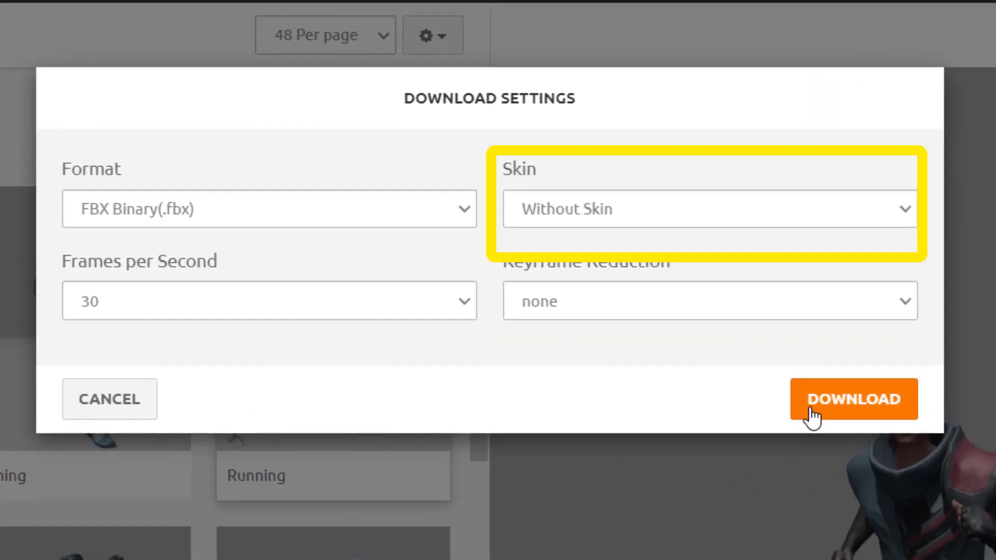
click(811, 409)
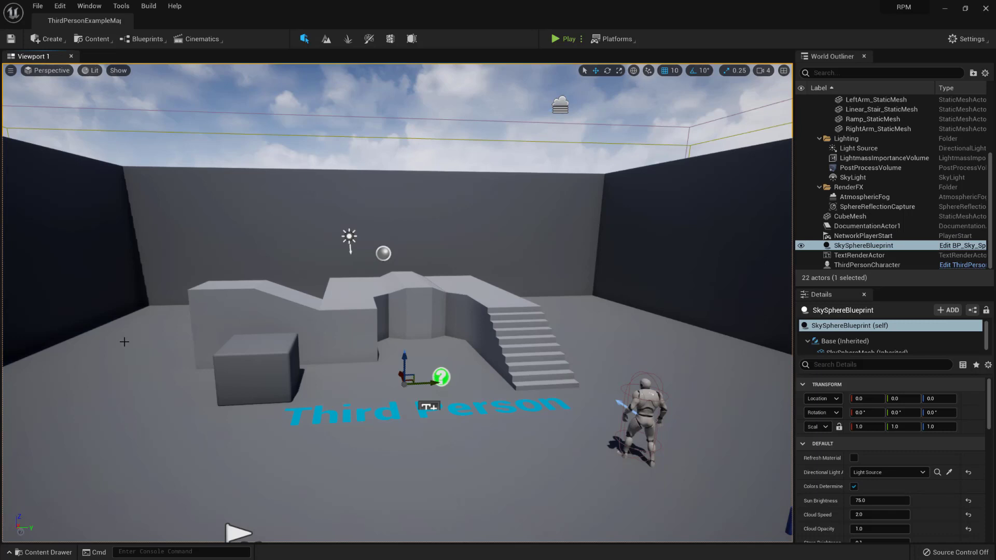
- Import the avatar FBX into the RPM folder with Import Morph Targets enabled
click(125, 342)
key(ctrl+space)
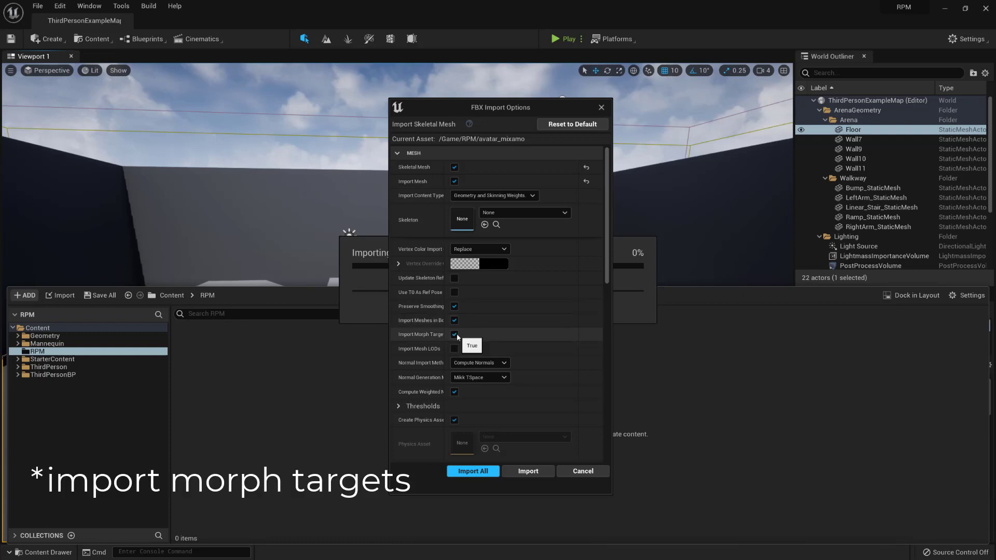
scroll(458, 337, down, 5)
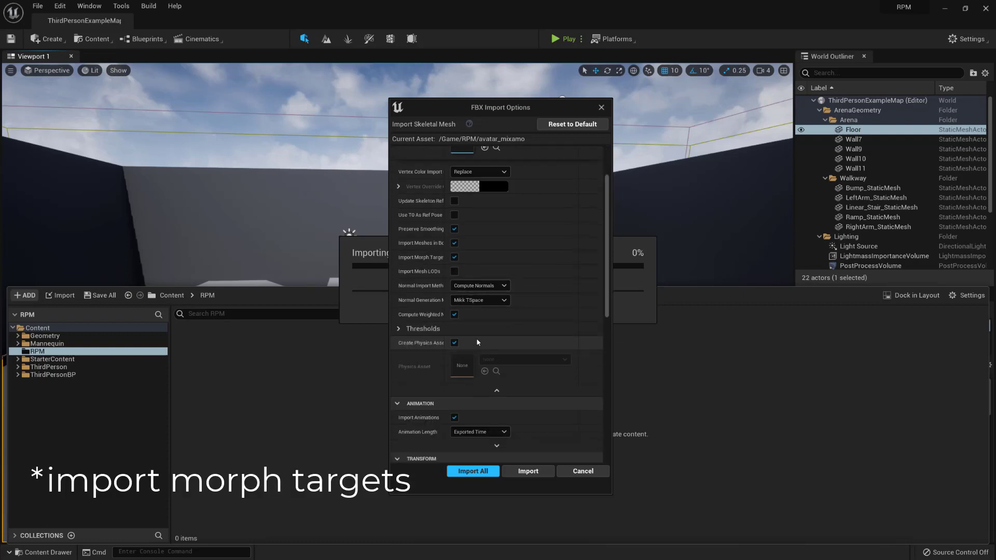
scroll(480, 345, down, 4)
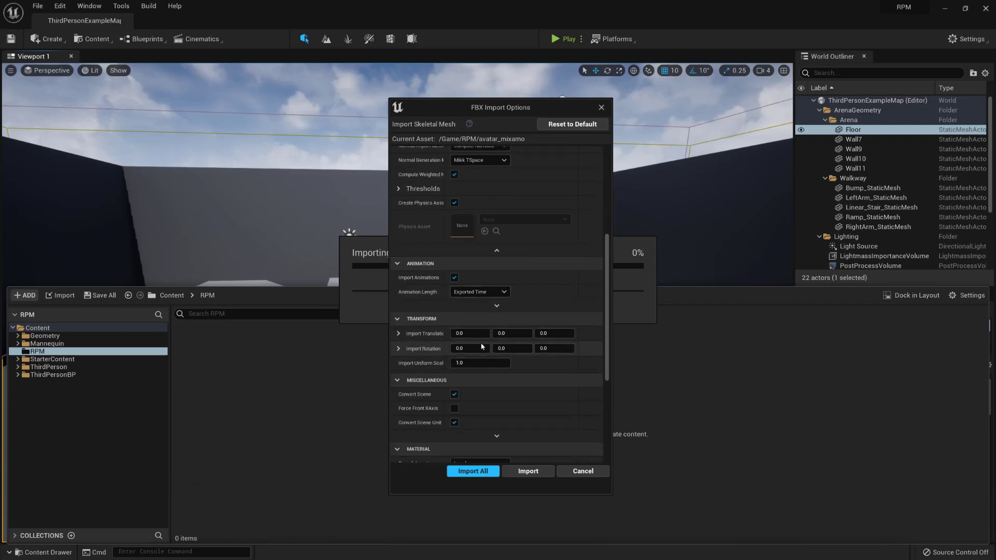
scroll(482, 347, down, 1)
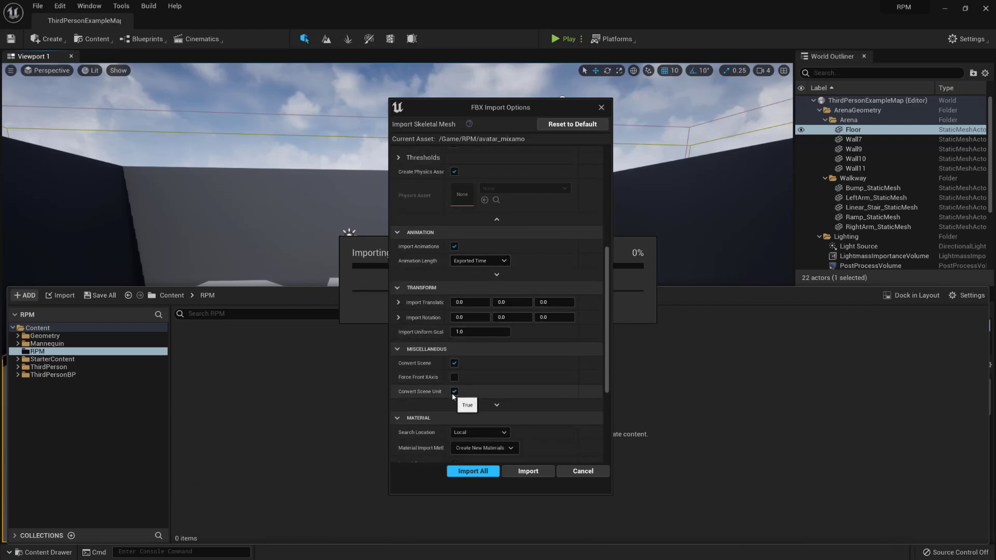
click(528, 471)
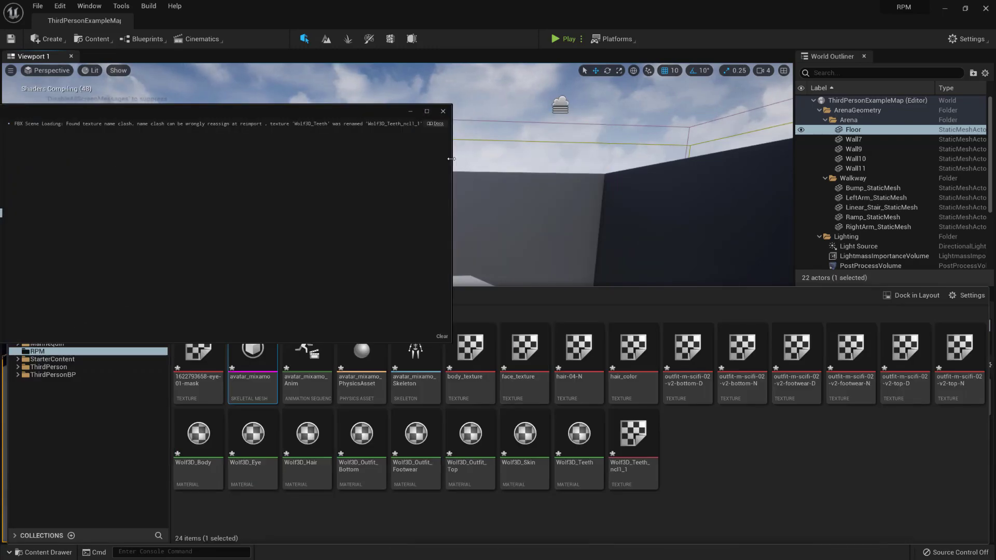
- Import the Neutral_Idle, Running and Walking FBXs into RPM using avatar_mixamo_Skeleton
click(443, 111)
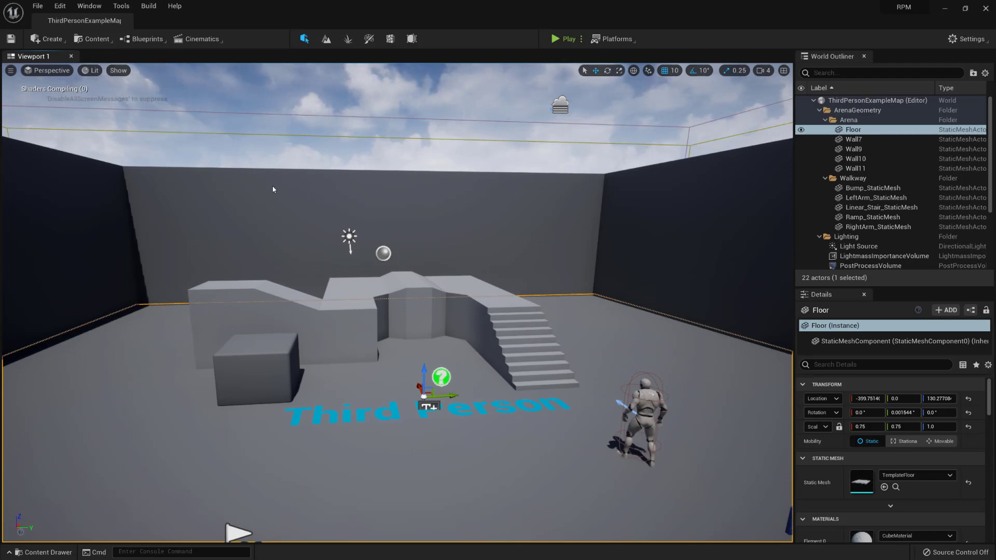
key(ctrl+space)
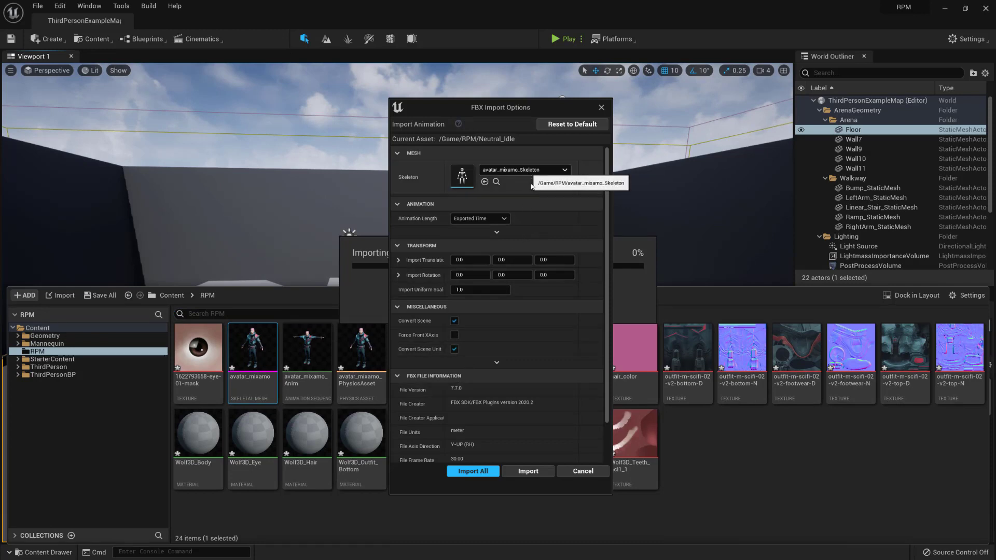
click(473, 471)
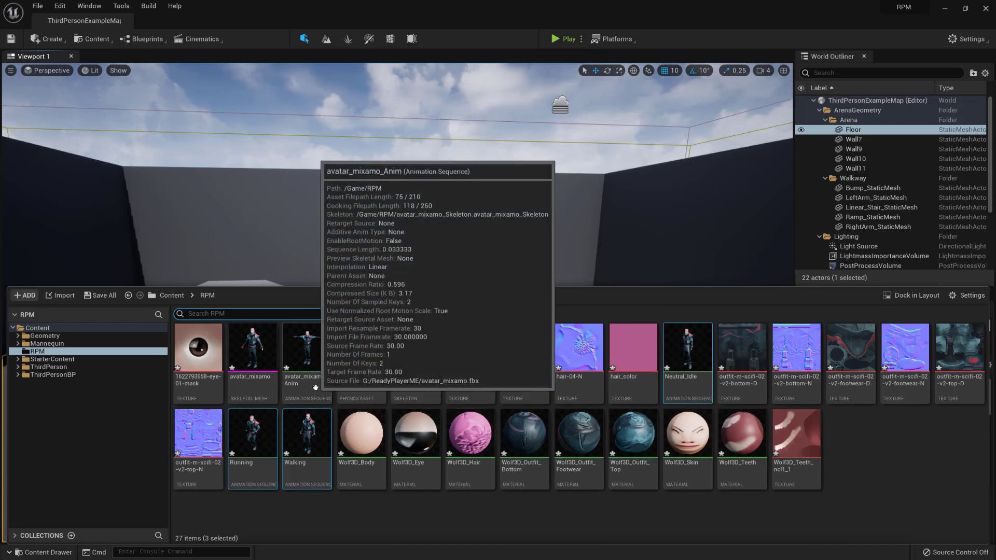
- Open an imported animation and preview Walking, then Neutral_Idle, on the avatar
double_click(314, 383)
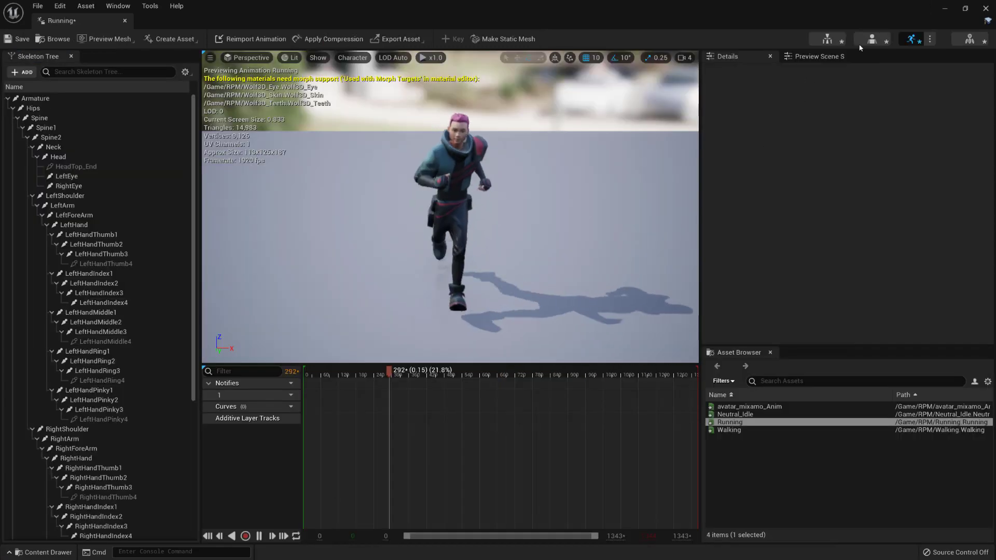
click(914, 40)
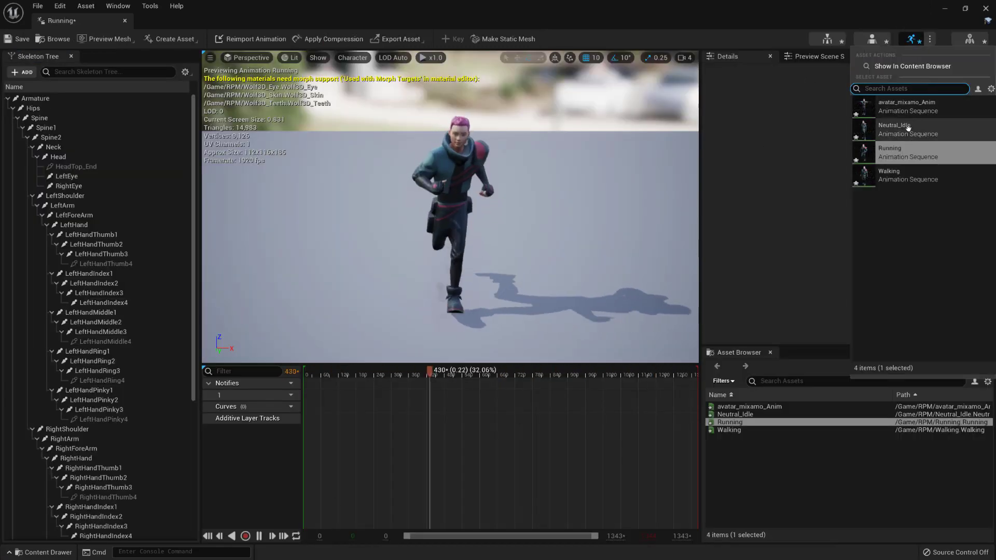
click(898, 176)
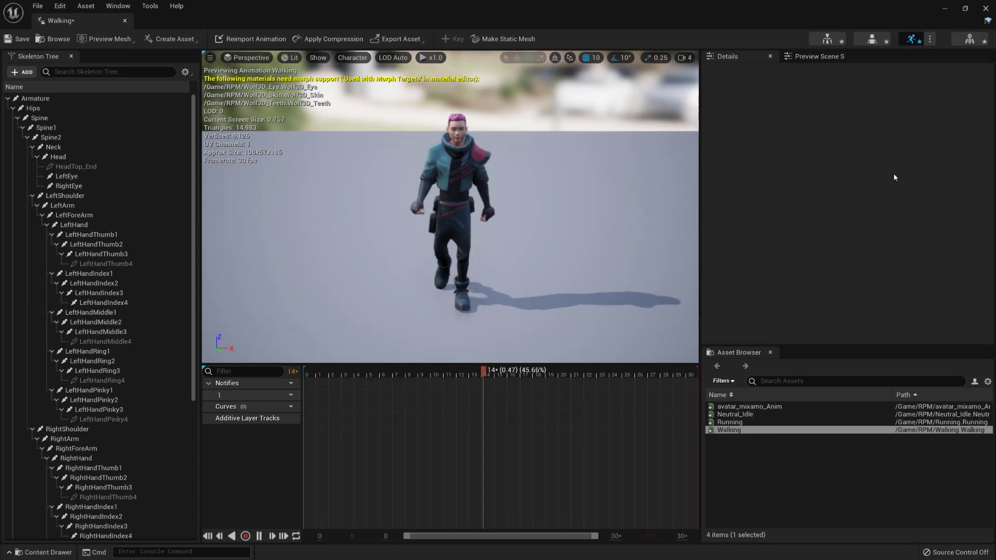
click(925, 42)
click(898, 130)
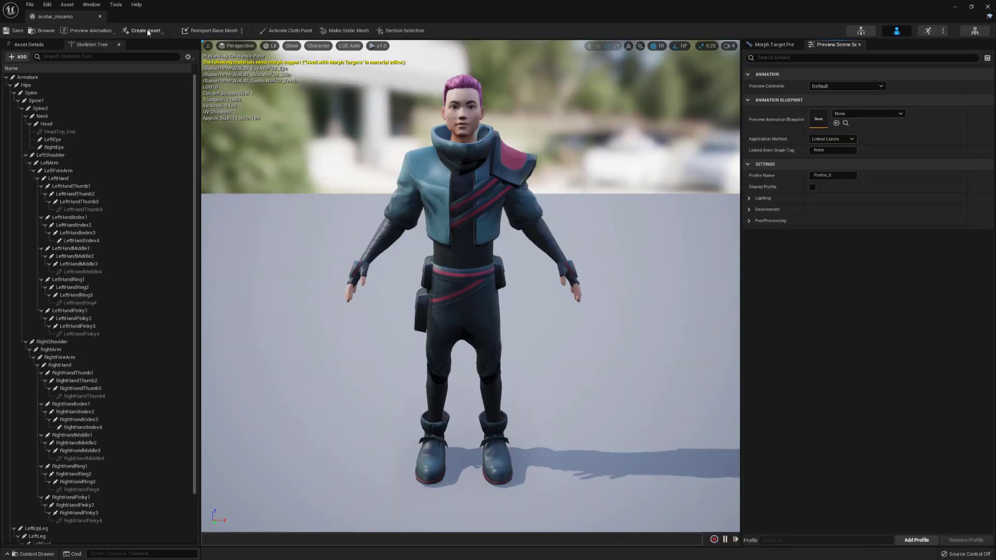
- Create an animation blueprint for the avatar and add a Float variable named speed
click(143, 31)
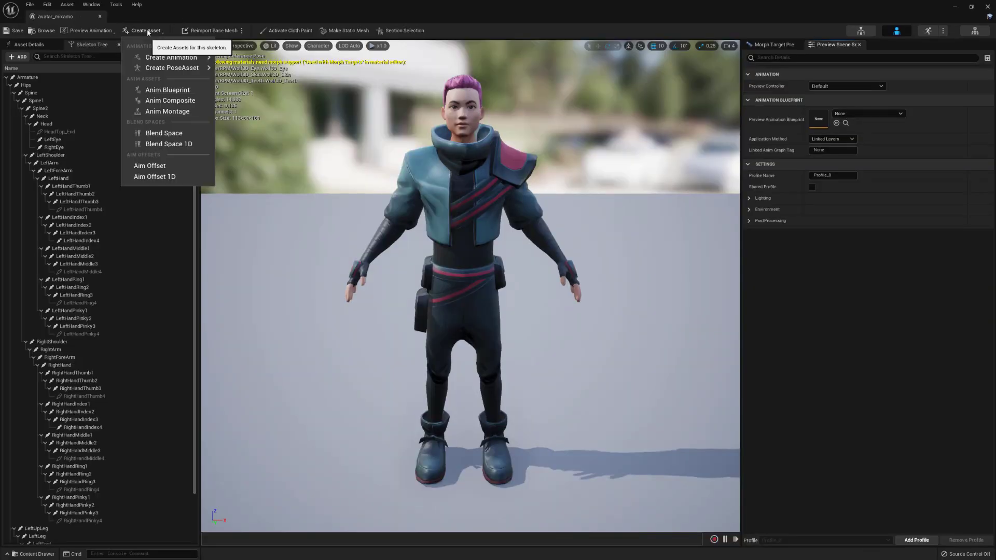
click(163, 91)
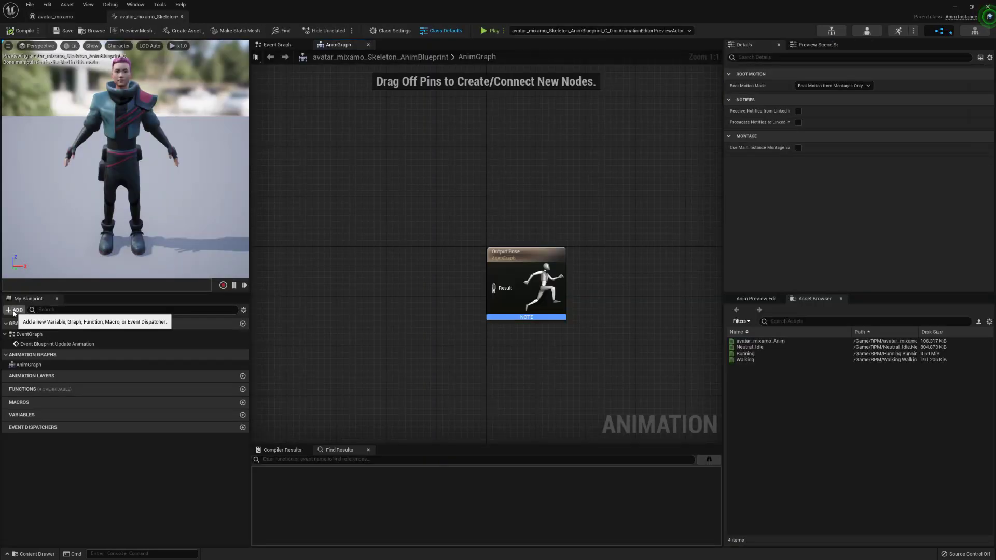
click(14, 313)
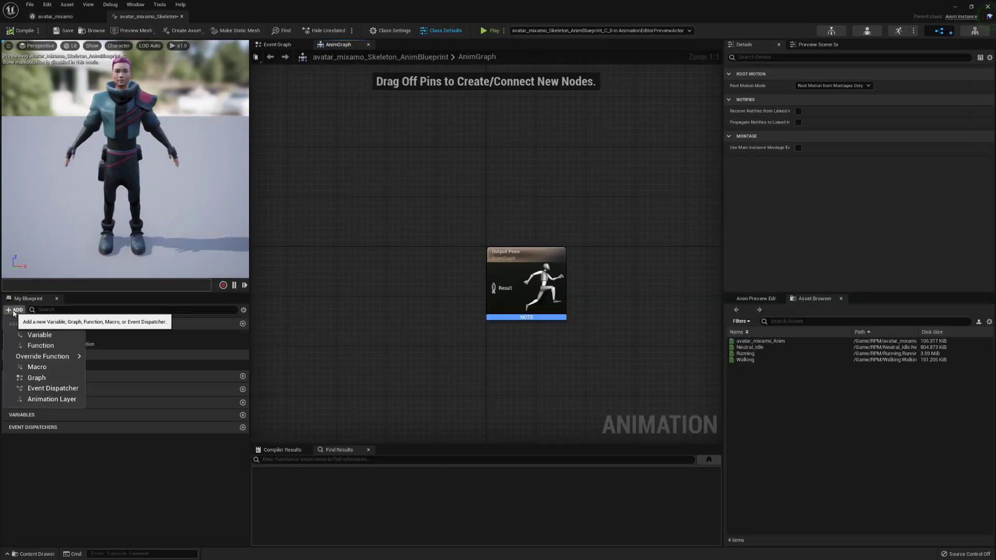
click(88, 331)
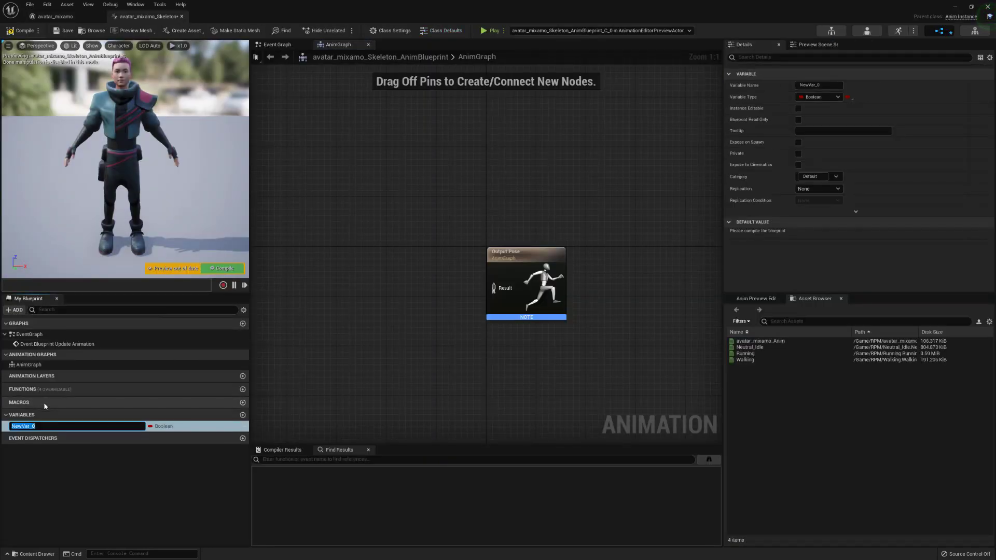
text(speed)
key(Return)
click(819, 97)
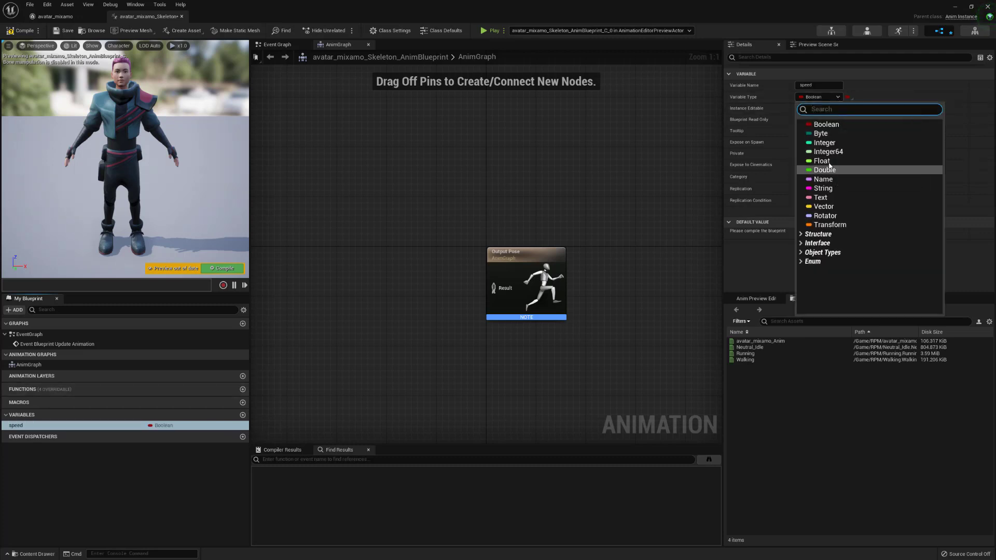
click(828, 162)
- Add a New State Machine beside Output Pose in the AnimGraph and open it
right_click(402, 303)
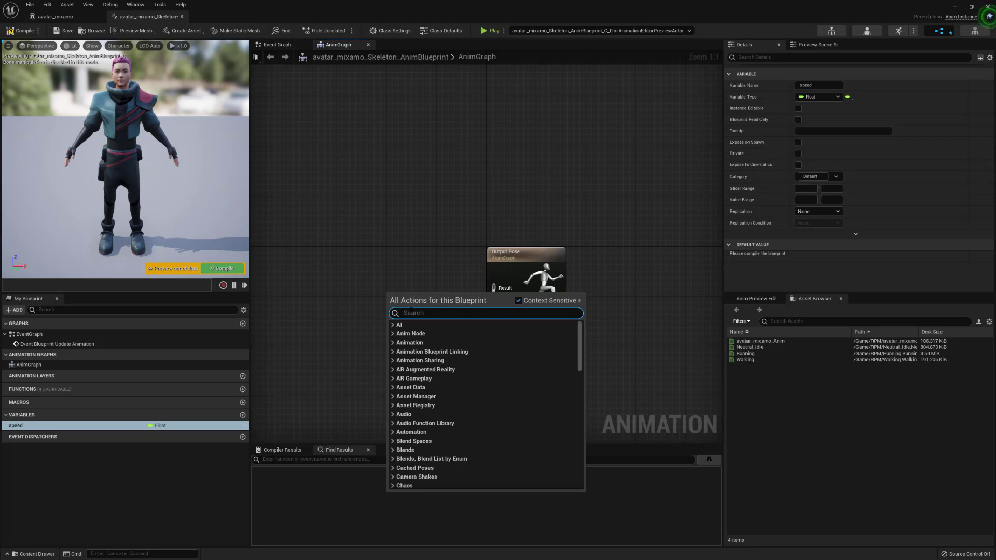
text(state)
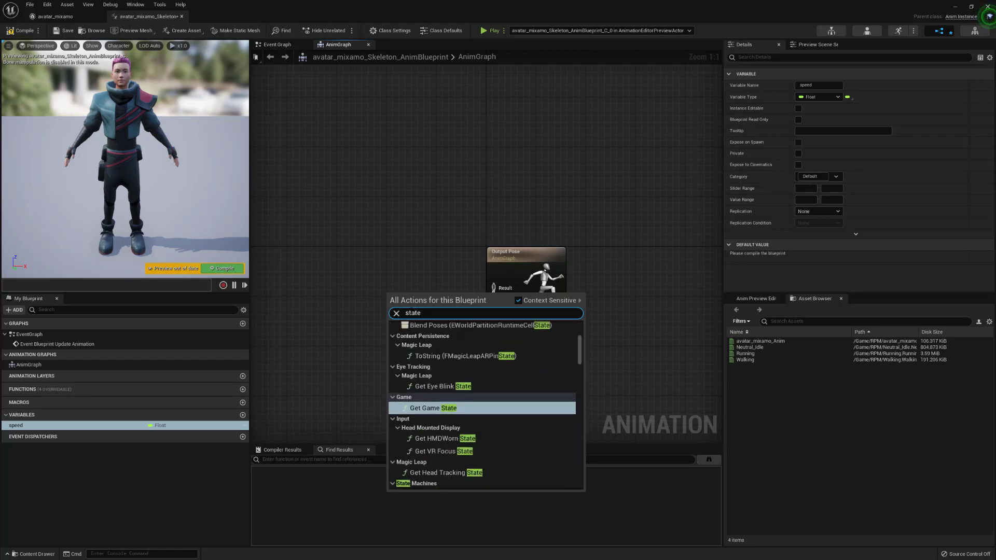
text( ma)
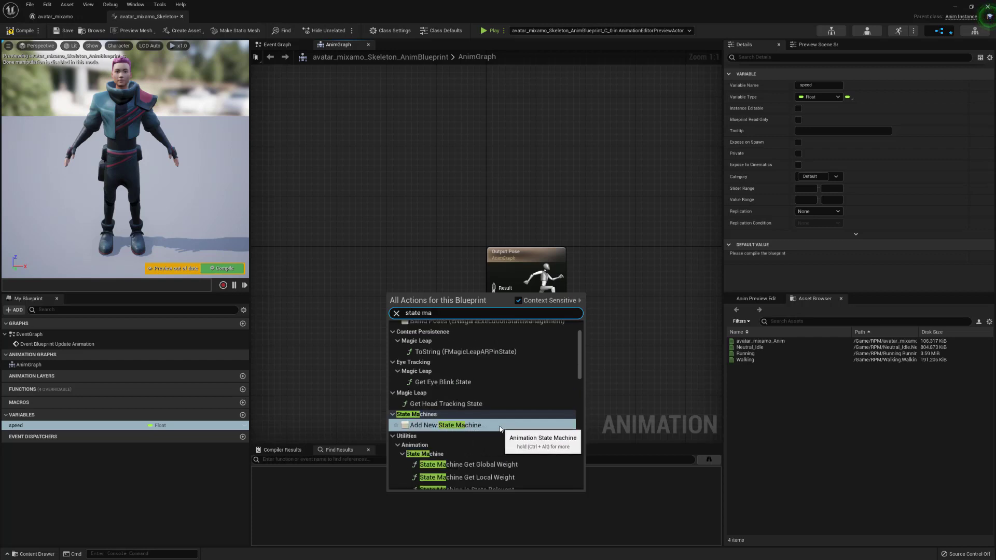
click(438, 426)
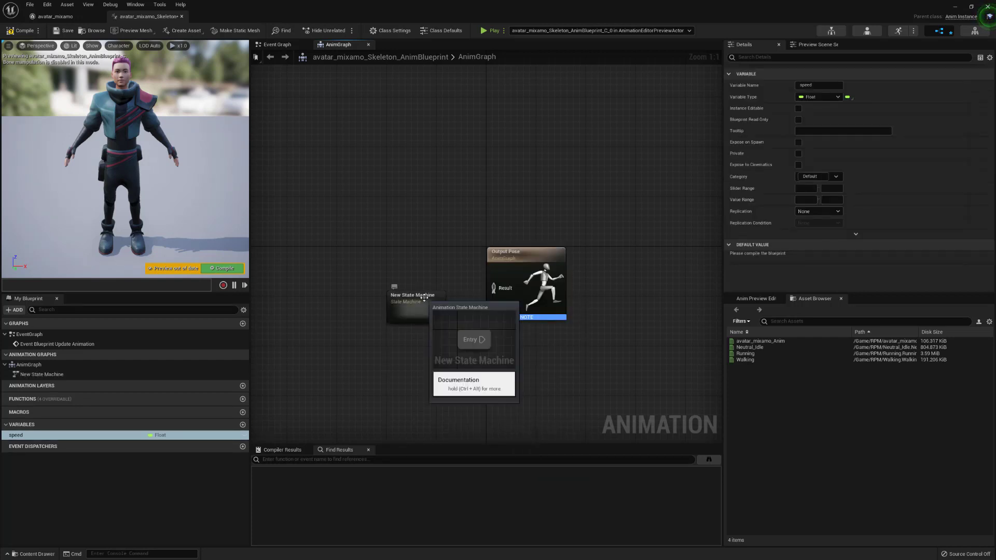
drag(416, 307, 494, 288)
double_click(397, 270)
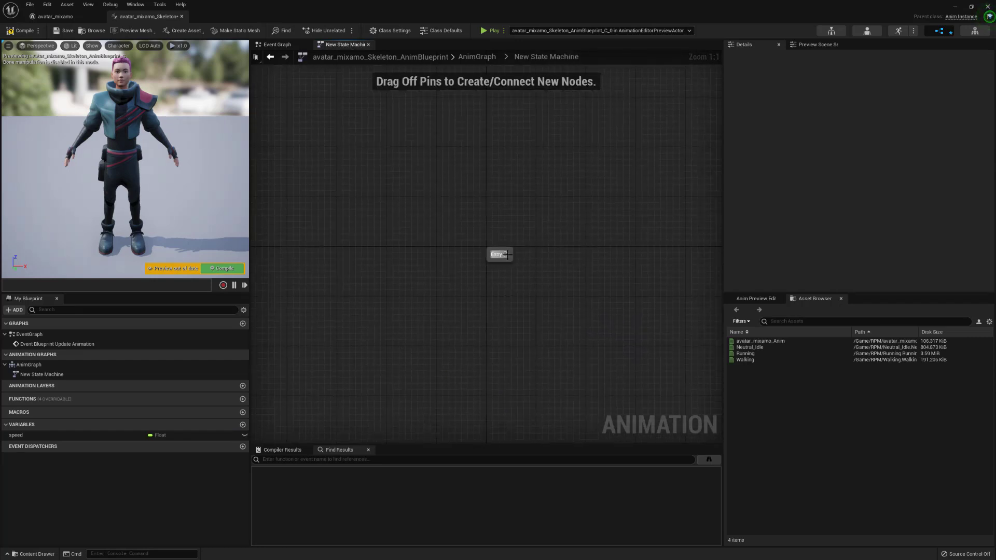
- Add a state named IDLERUN wired from Entry and open its graph
drag(506, 254, 544, 248)
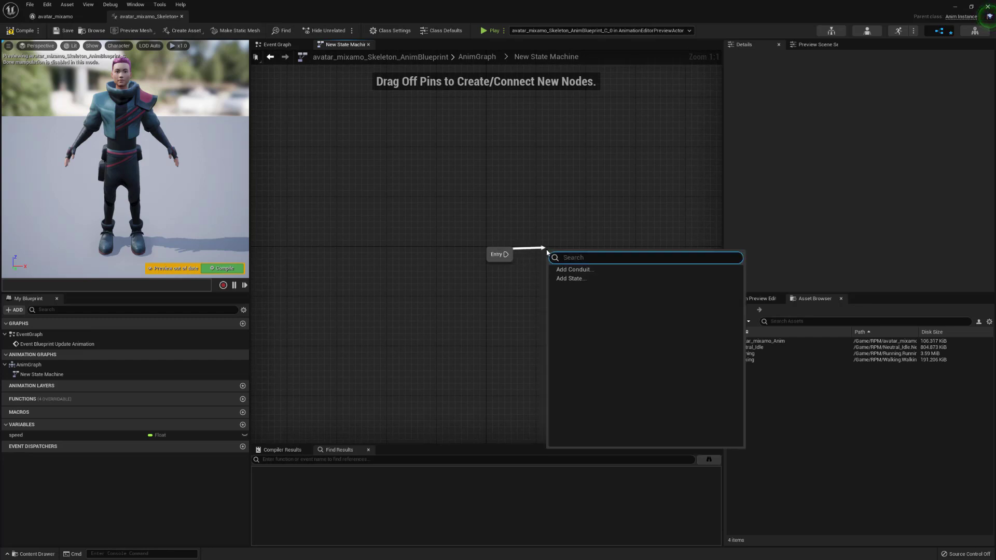
click(571, 281)
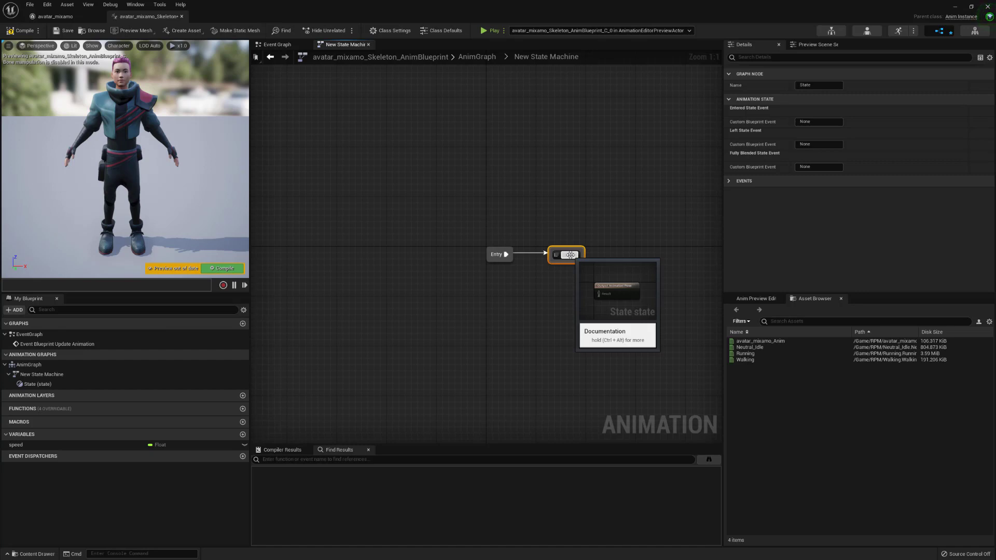
text(IDLERUN)
key(Return)
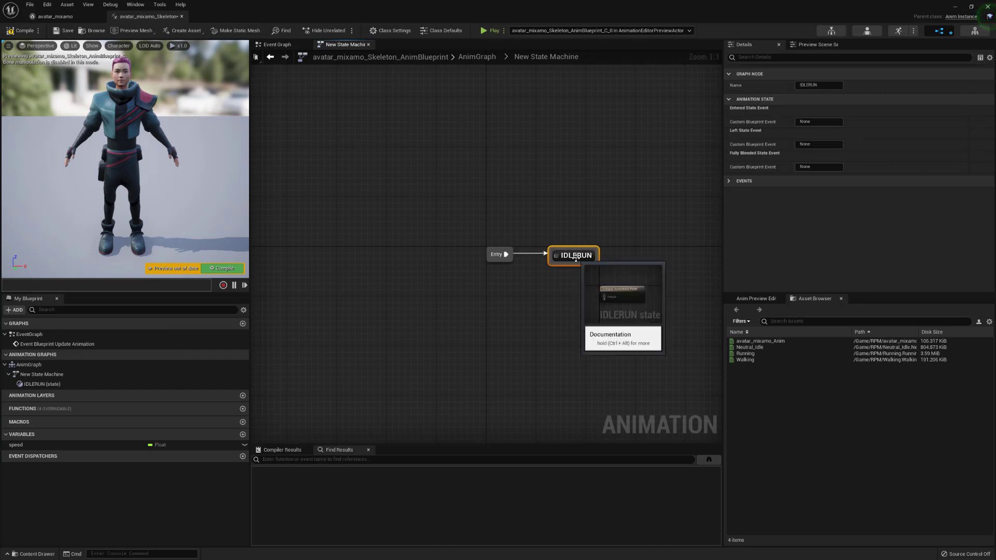
double_click(573, 256)
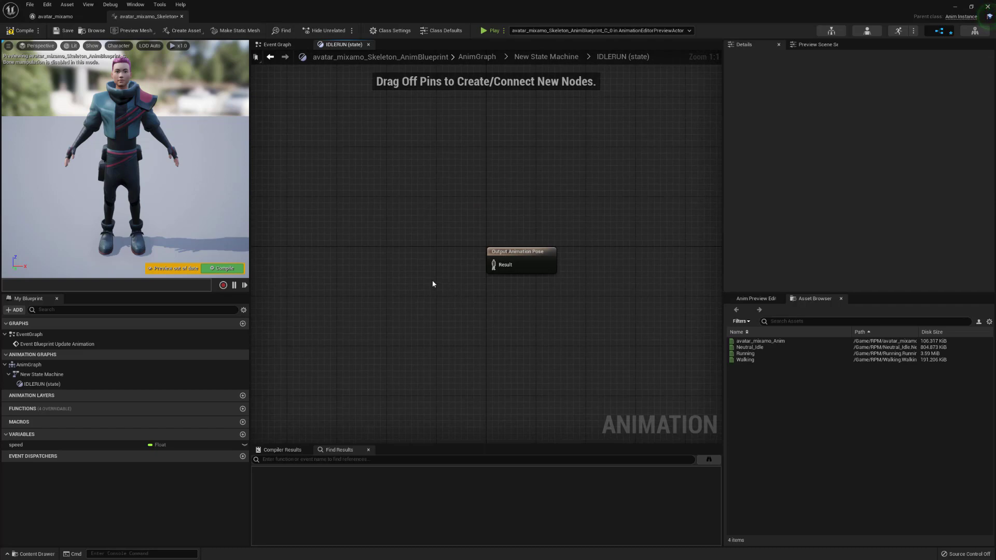
- Add a Blend Space 1D node and connect its pose to the Output Animation Pose
right_drag(433, 284, 476, 291)
right_click(473, 286)
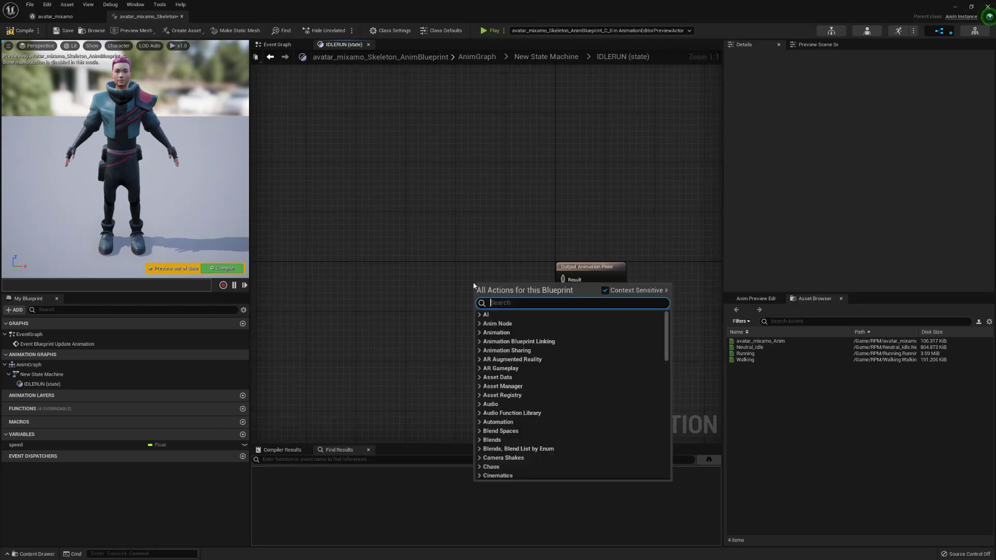
text(blend)
click(513, 323)
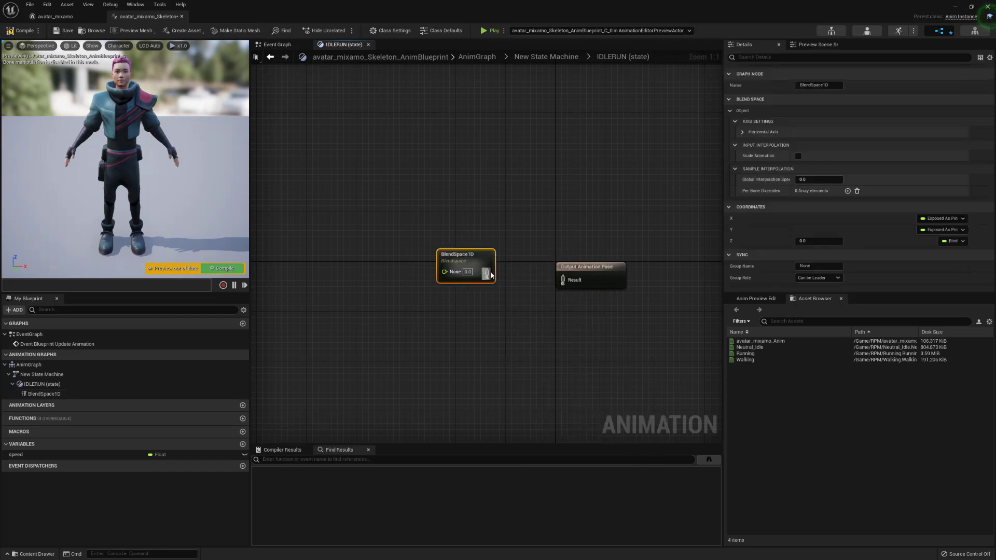
drag(487, 273, 563, 280)
- Feed a Get speed node into the blend space input, then open the blend space
right_click(328, 314)
text(get s)
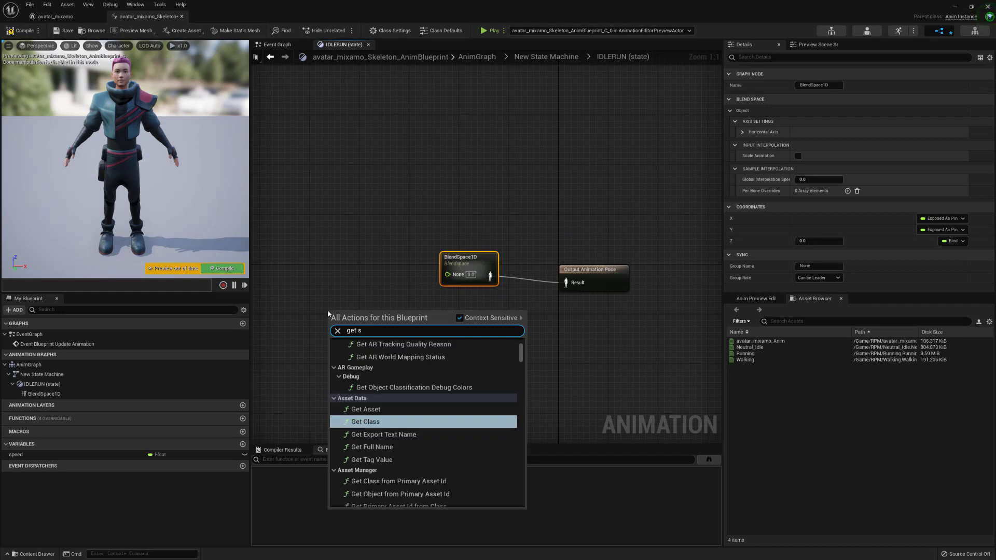
text(pee)
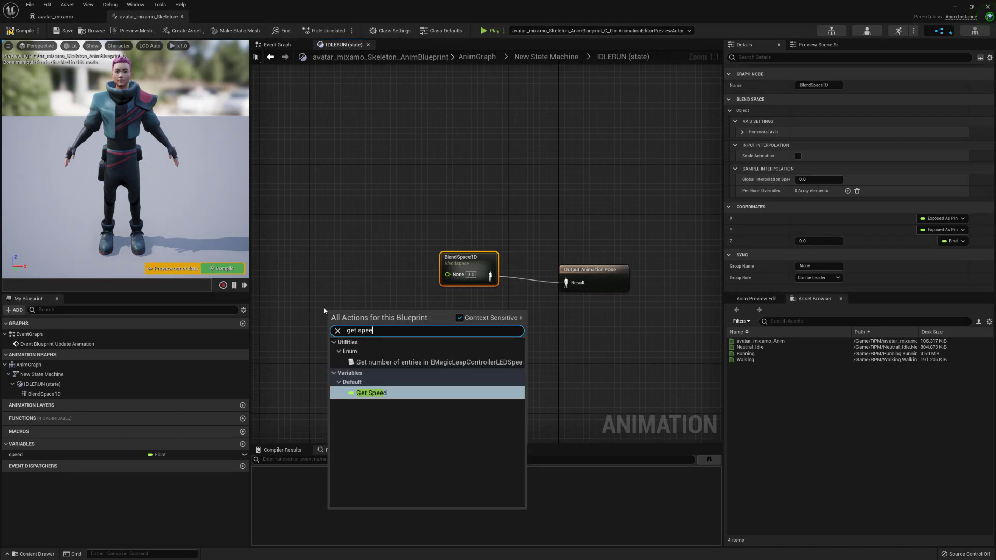
key(Return)
drag(371, 315, 448, 274)
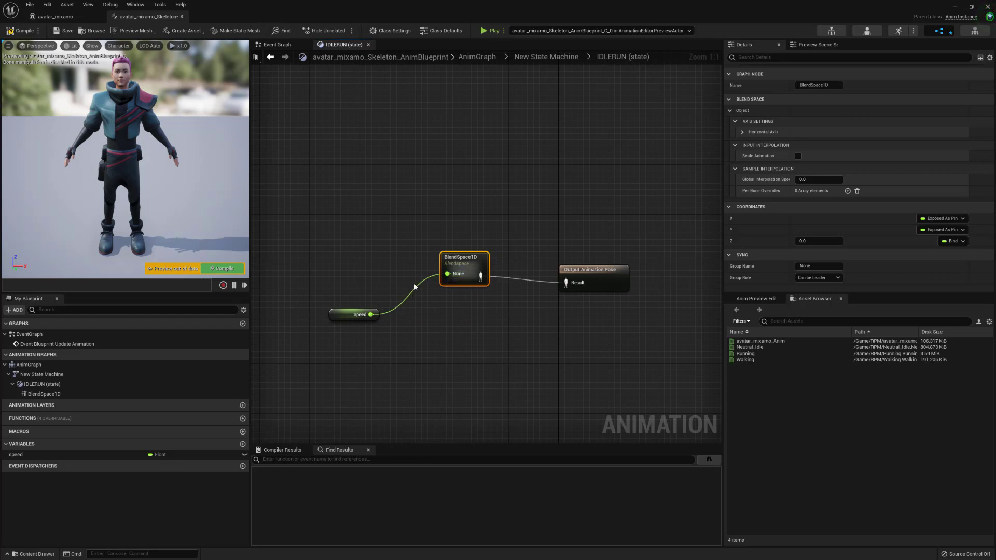
double_click(464, 266)
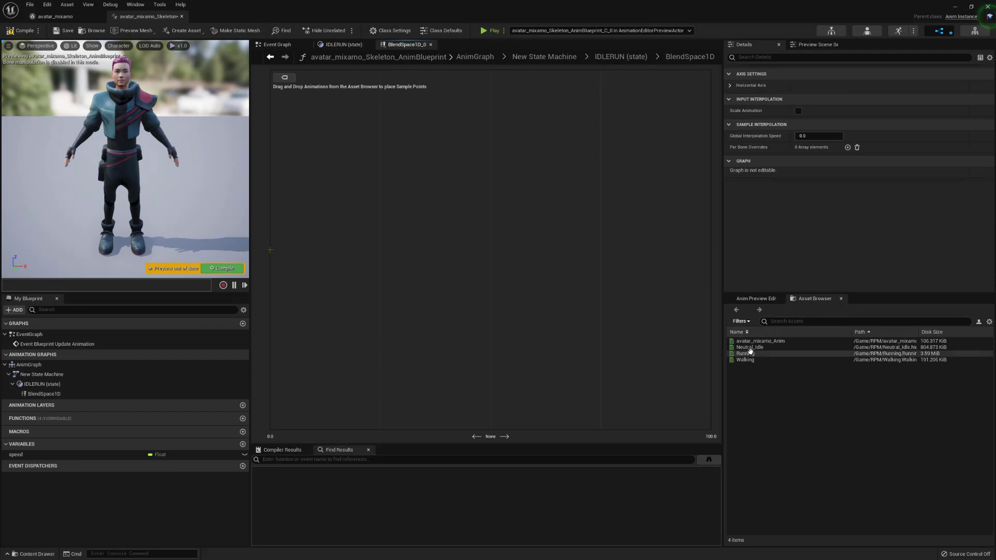
- Place Neutral_Idle at the start of the axis and Walking as the second sample
drag(749, 347, 264, 250)
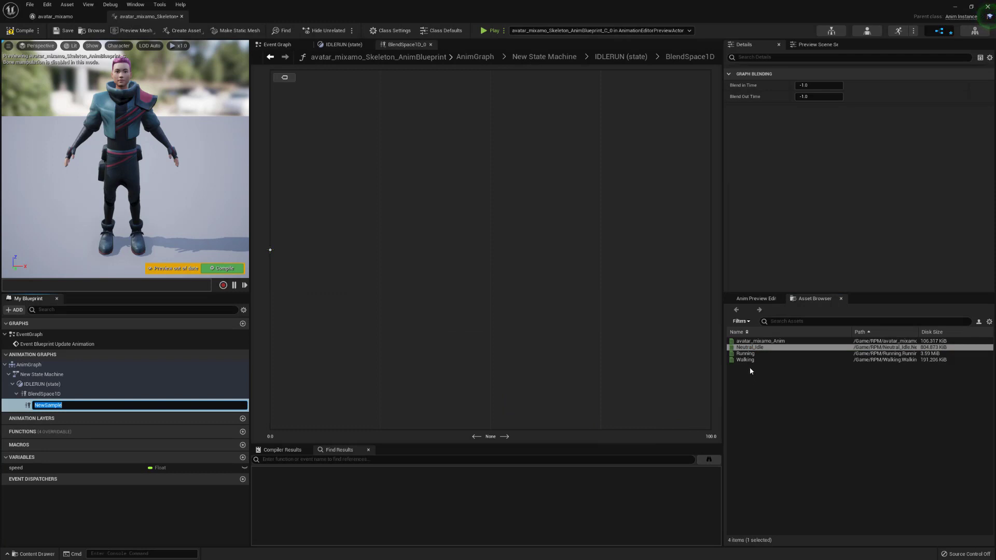
drag(746, 360, 407, 265)
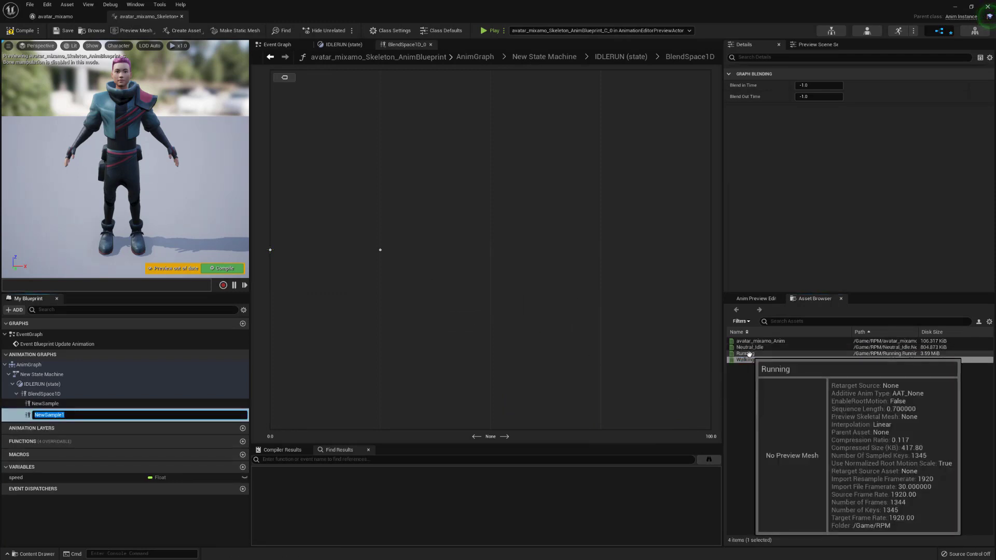
- Add Running as the third sample, name the axis speed, max 375, interpolation speed 5.0
drag(745, 354, 626, 273)
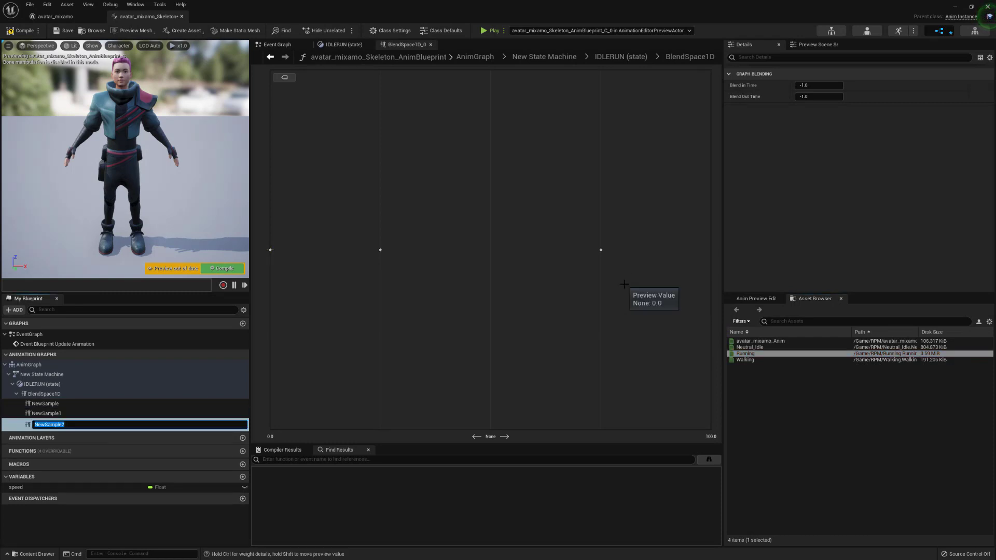
click(626, 280)
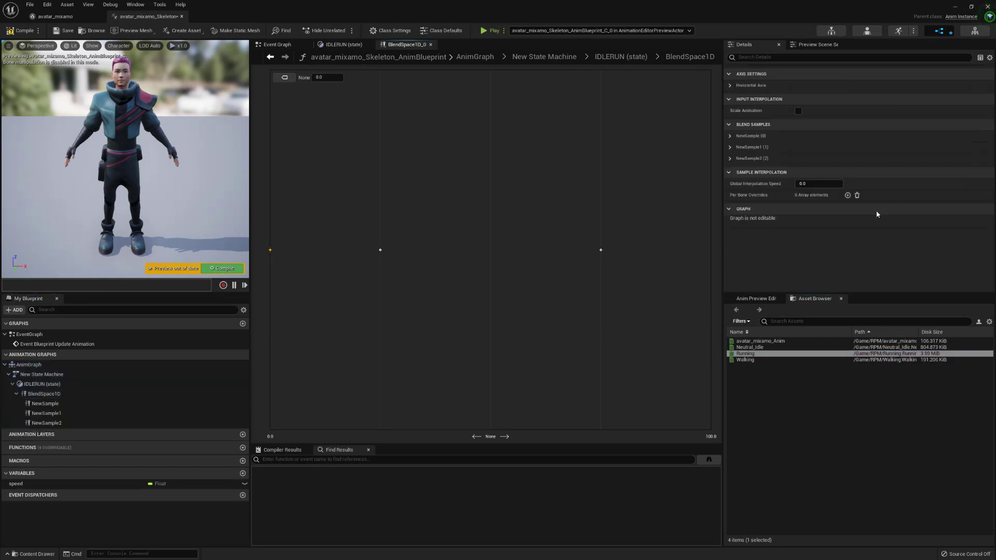
click(731, 85)
click(819, 96)
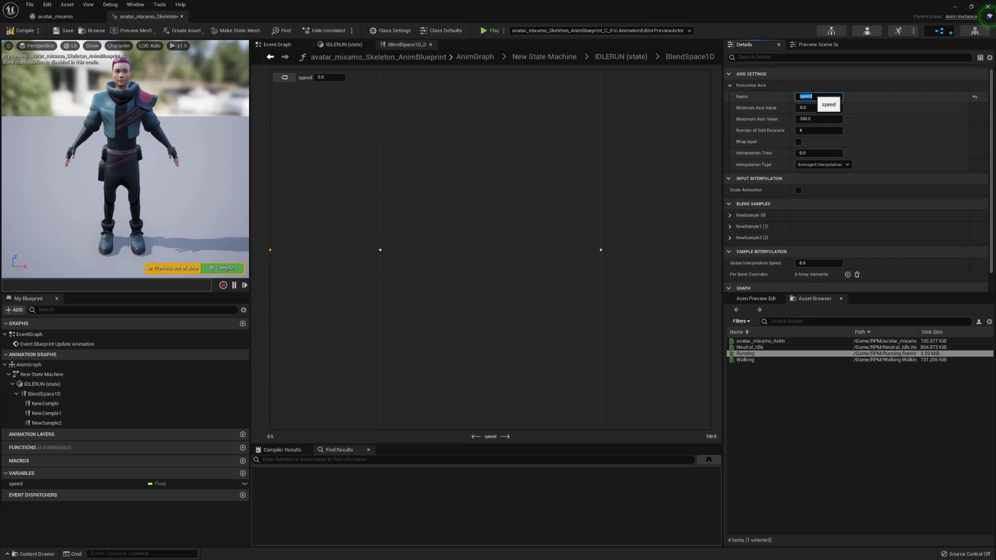
click(834, 119)
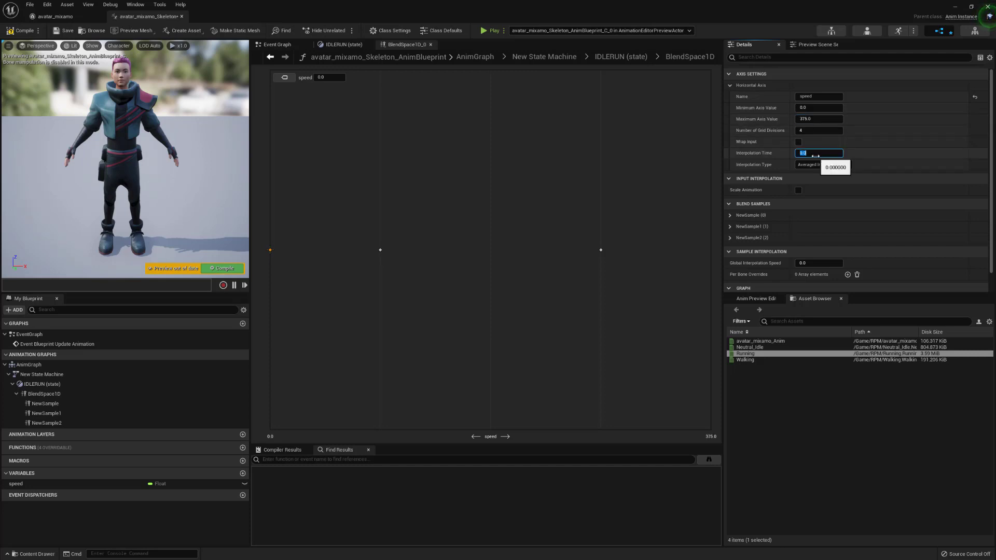
click(820, 261)
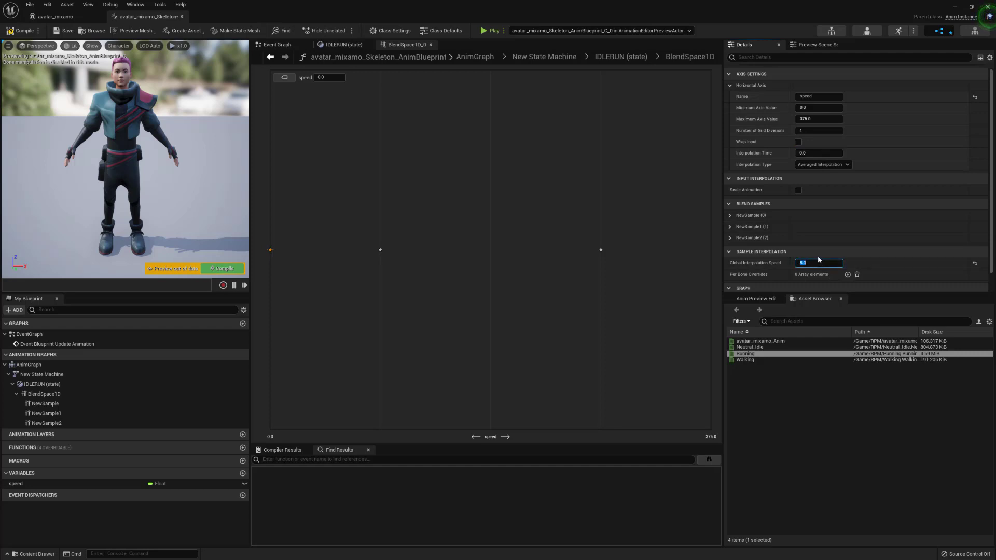
click(810, 449)
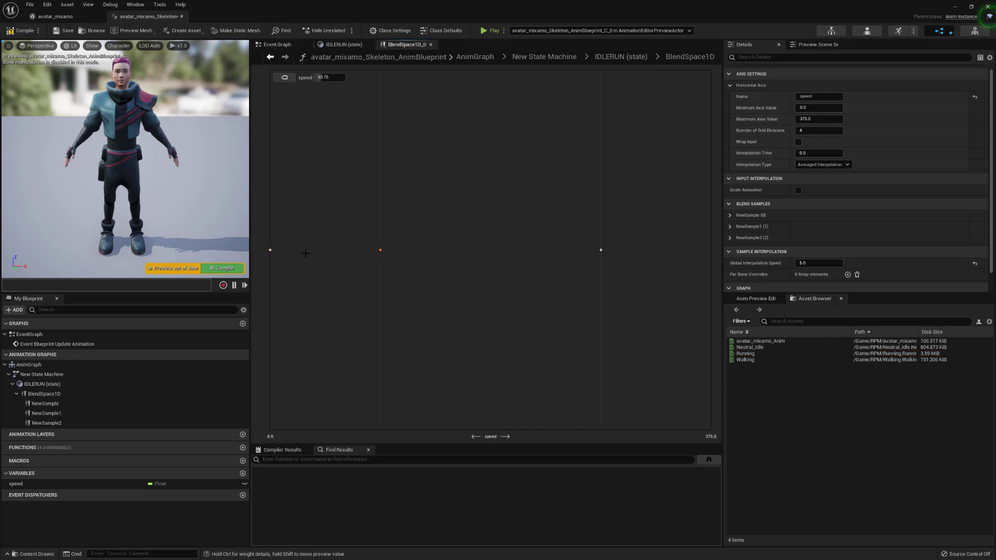
- Compile and save the anim blueprint, preview the idle-walk-run blend, and close the blend space
click(222, 269)
click(58, 34)
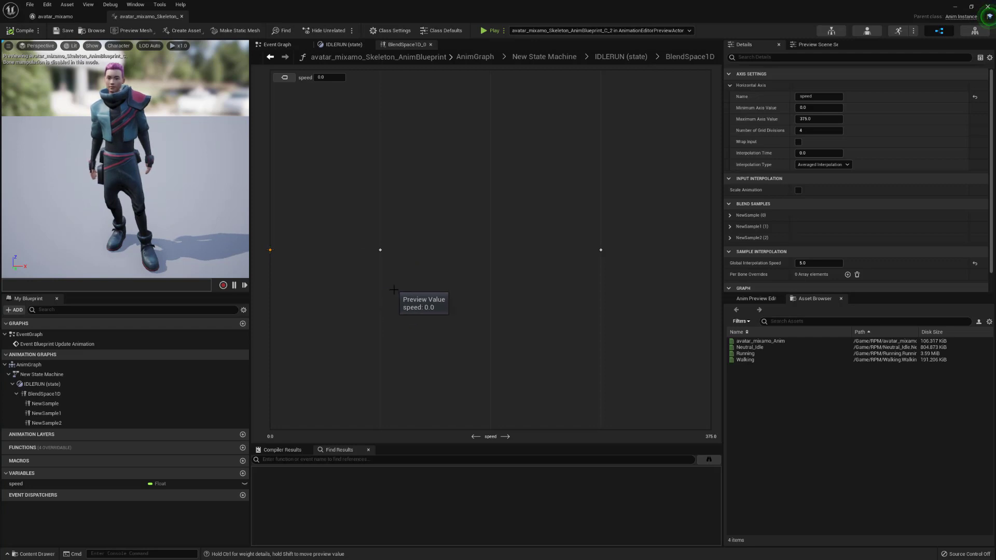
key(shift)
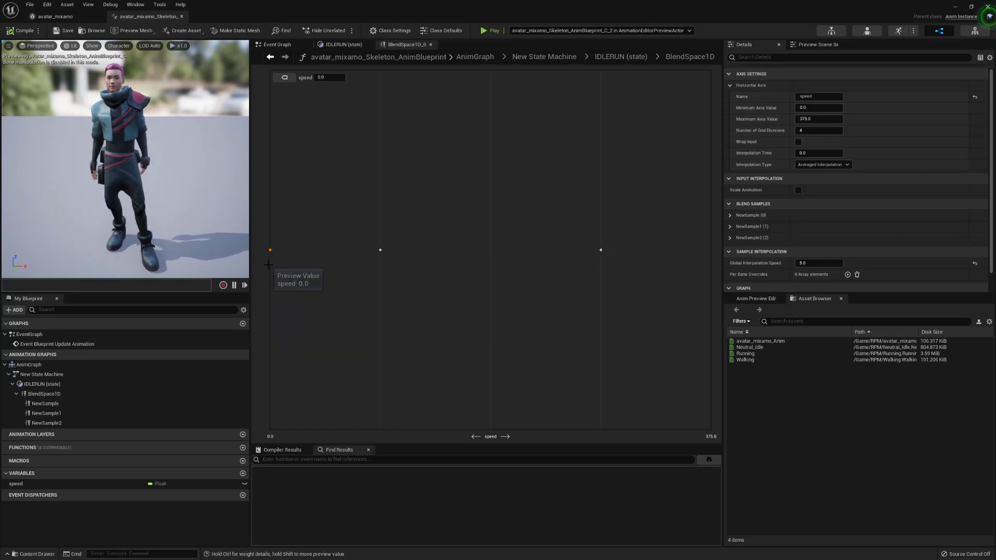
click(432, 46)
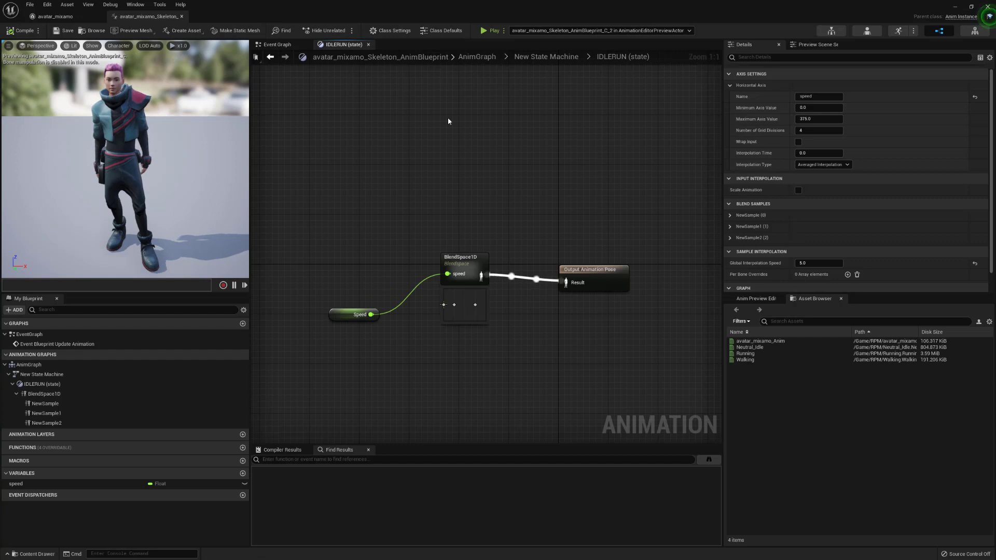
- In the Event Graph, add a SET speed node off the update animation event
click(277, 44)
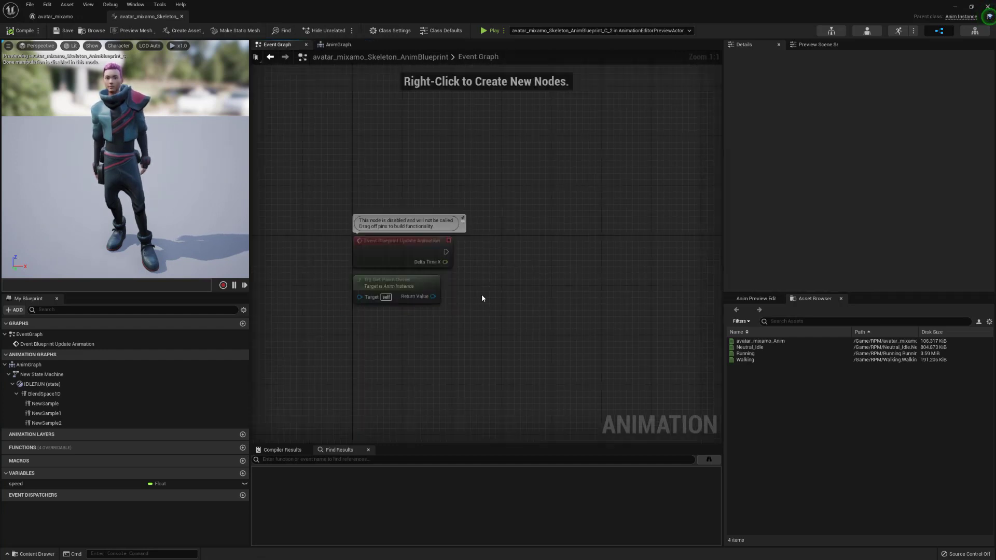
drag(446, 252, 595, 262)
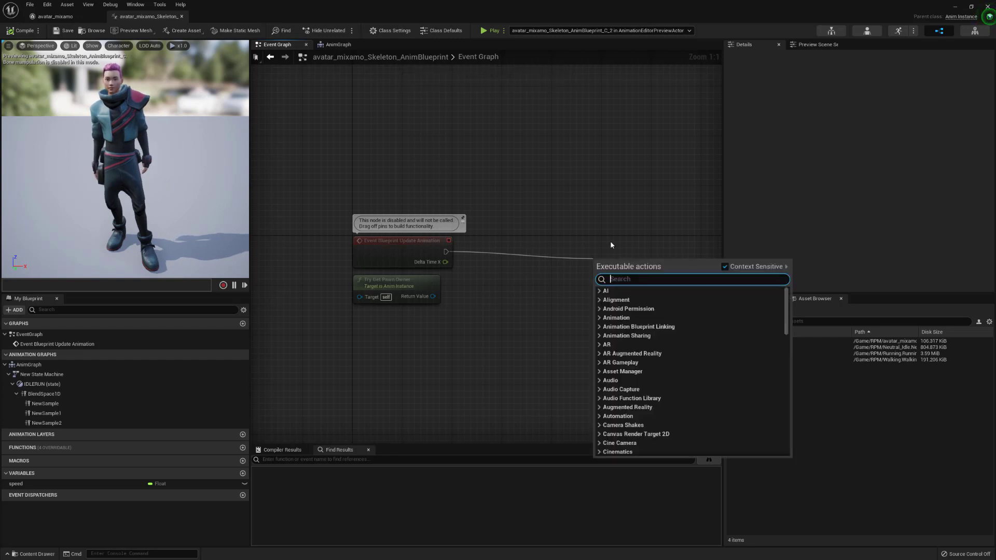
text(set sp)
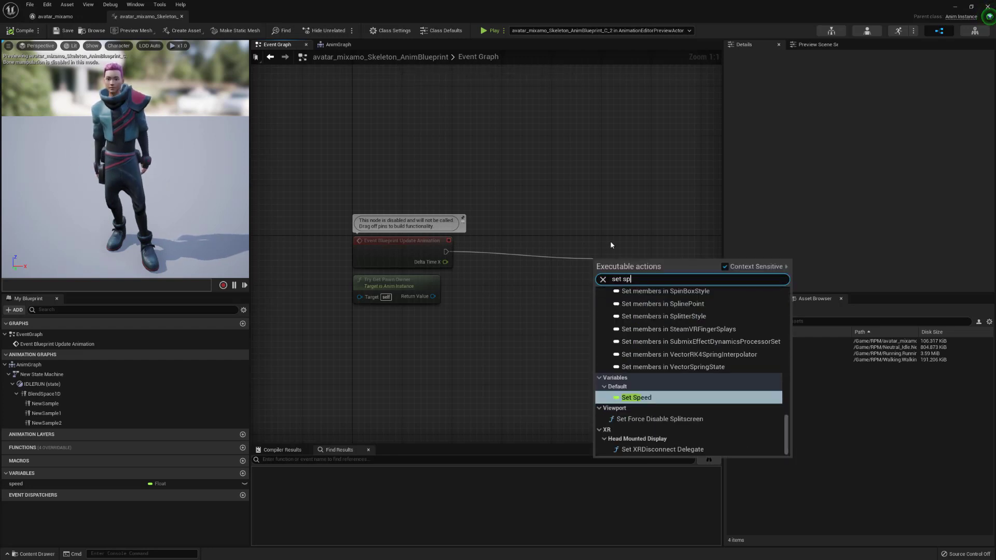
click(637, 397)
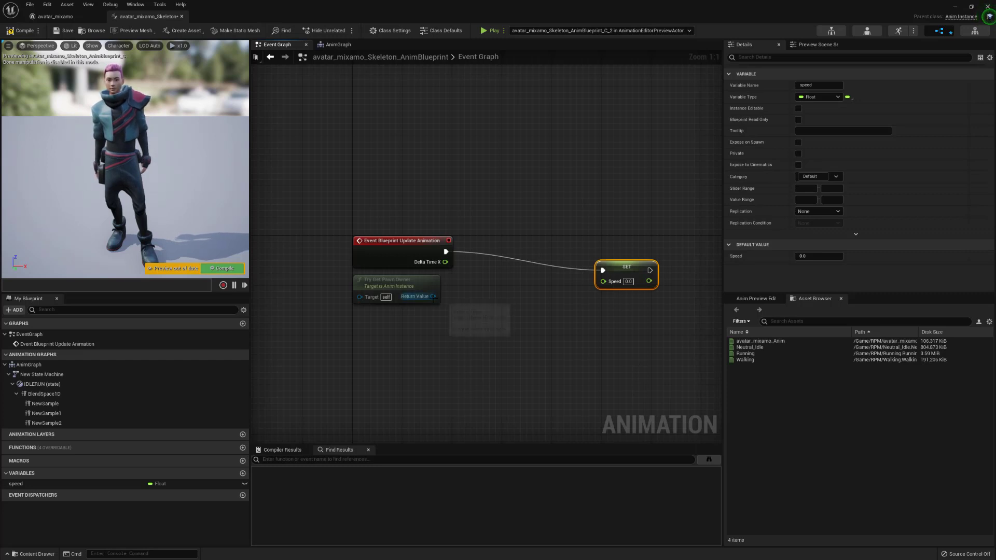
- Feed the pawn owner's velocity through Get Velocity and VectorLength into the speed value
drag(433, 297, 473, 323)
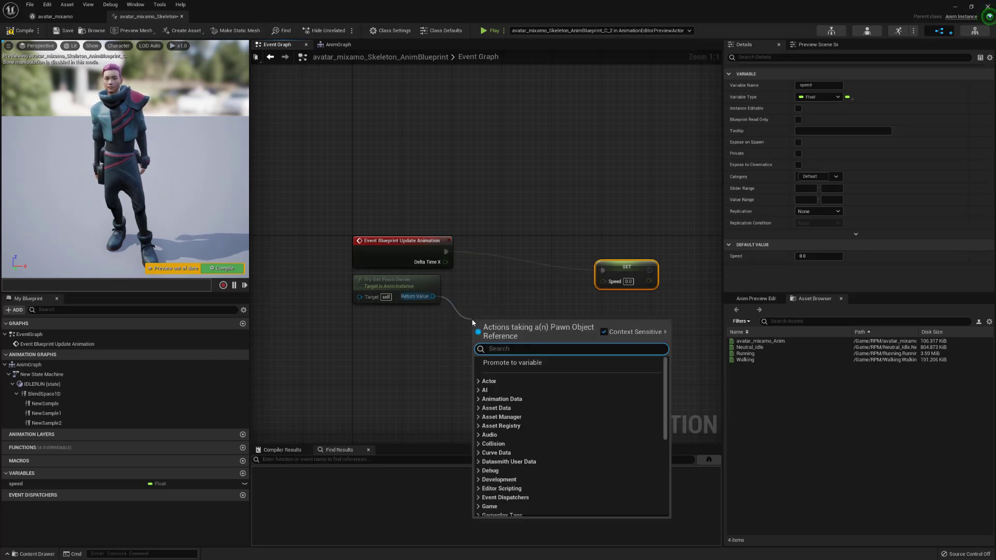
text(get vec)
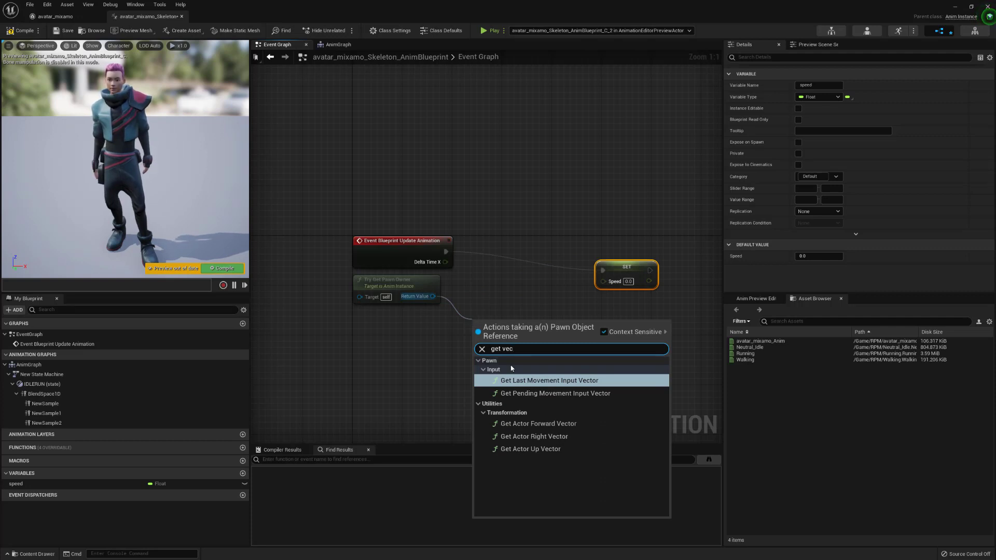
key(ctrl+a)
text(velo)
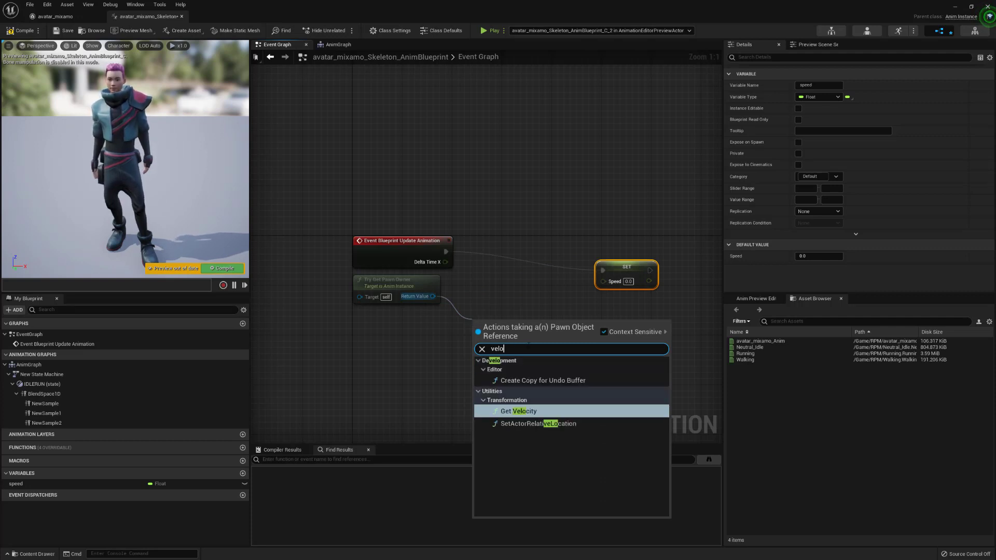
click(540, 411)
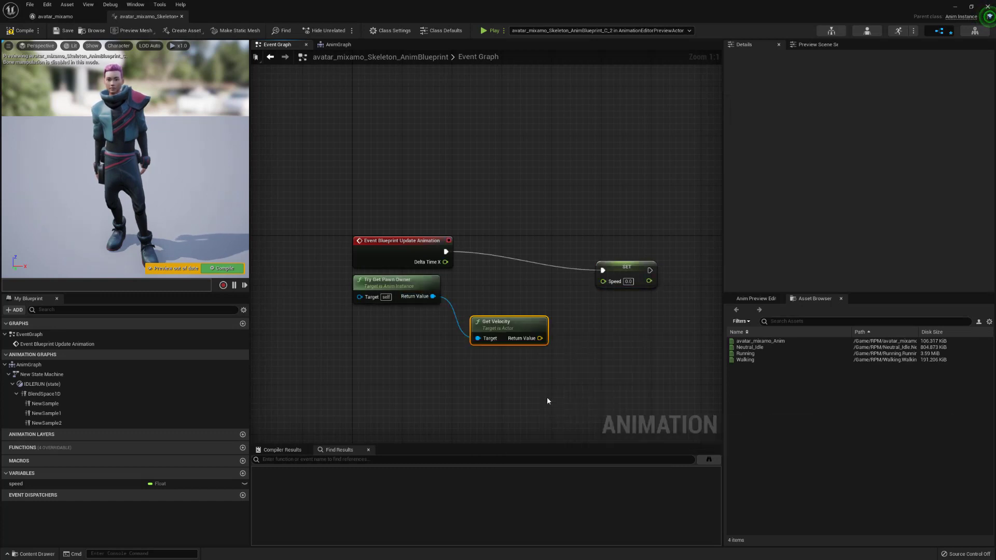
drag(510, 323, 582, 347)
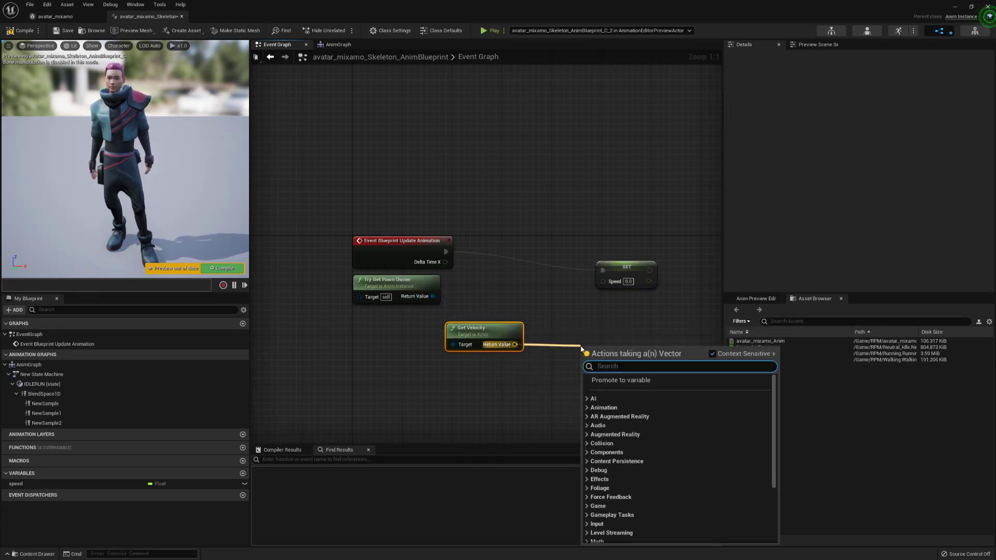
text(length)
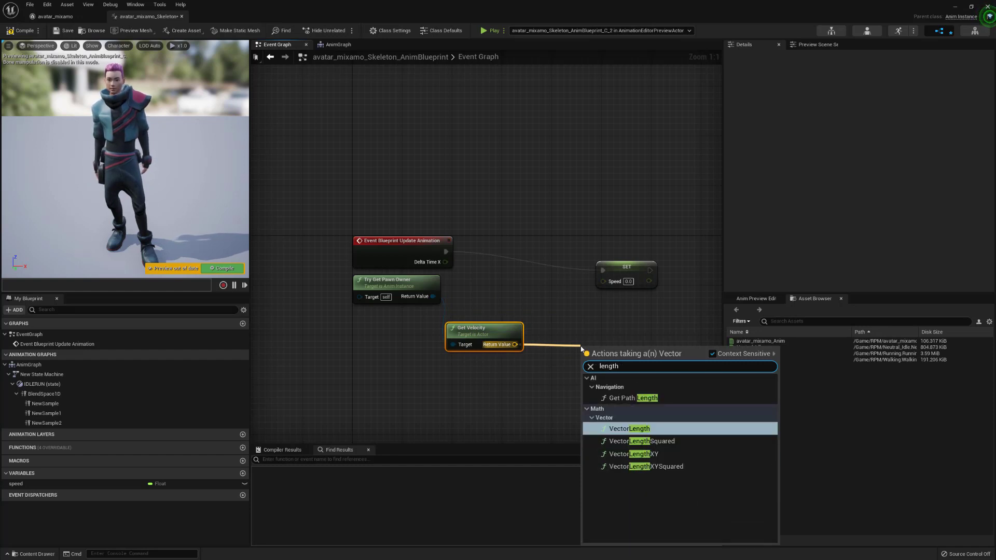
click(625, 429)
drag(617, 364, 599, 353)
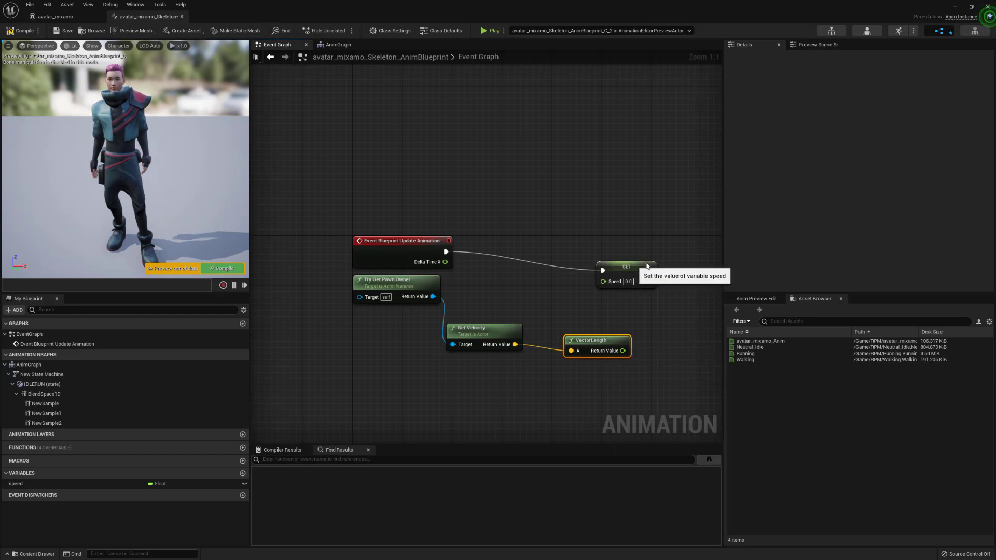
drag(631, 267, 680, 266)
drag(622, 351, 652, 284)
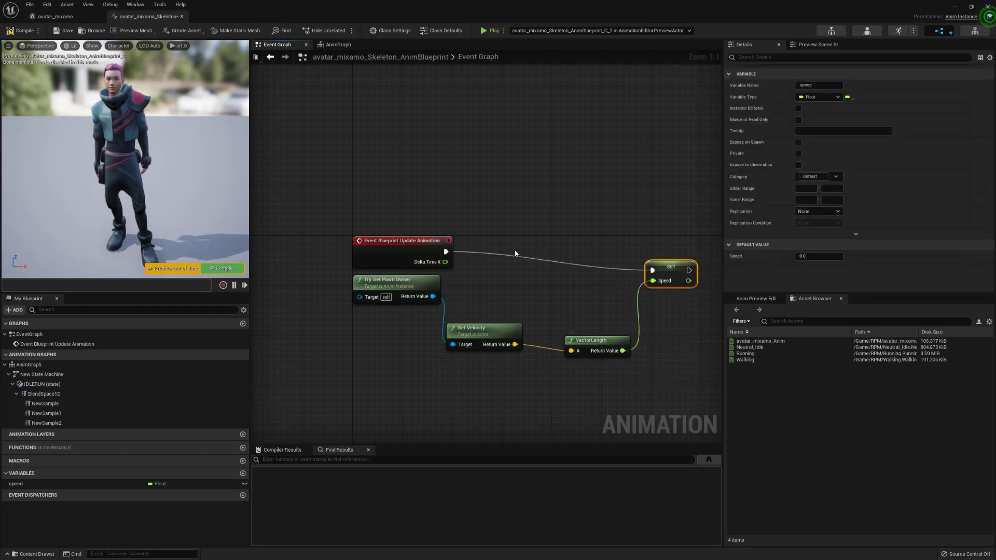
- Save and compile the animation Blueprint, then close its editor
click(65, 30)
click(16, 34)
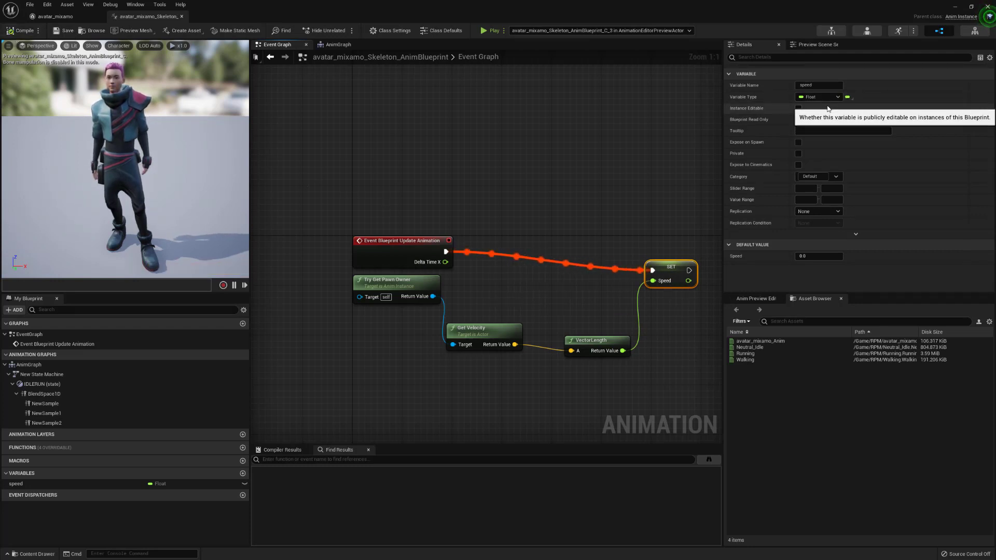
click(100, 17)
- Browse to the ThirdPersonCharacter asset and open its Blueprint in the viewport
key(ctrl+space)
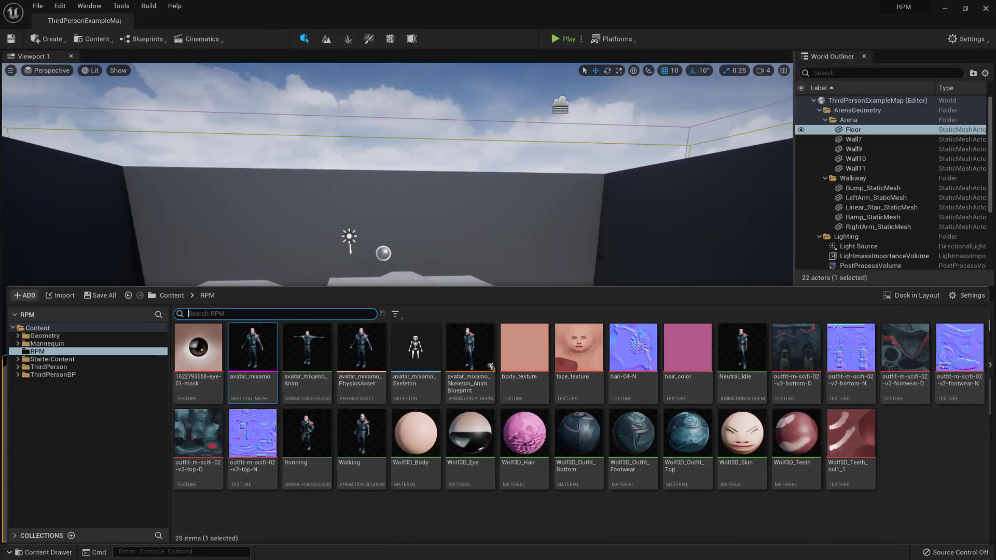
key(ctrl+space)
scroll(867, 209, down, 5)
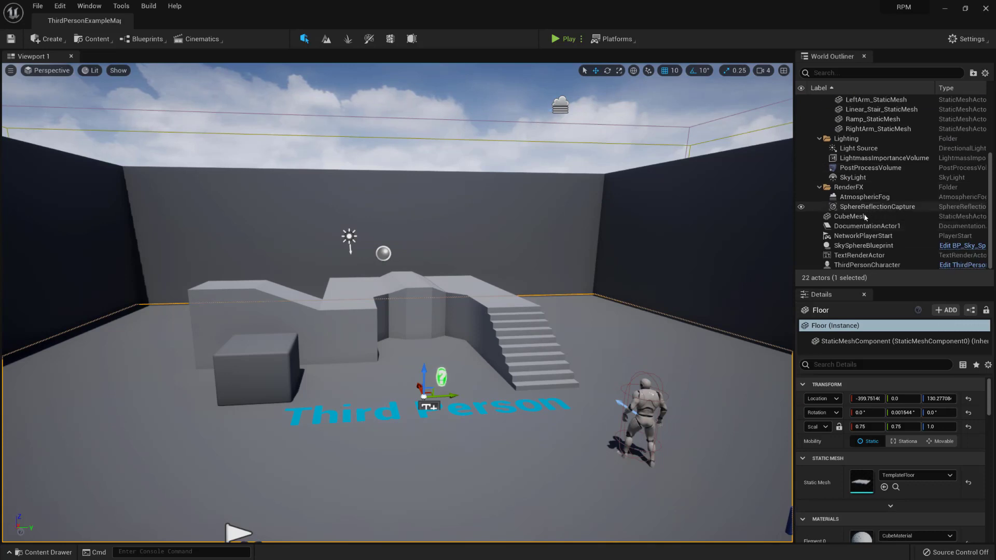
click(863, 265)
right_click(863, 265)
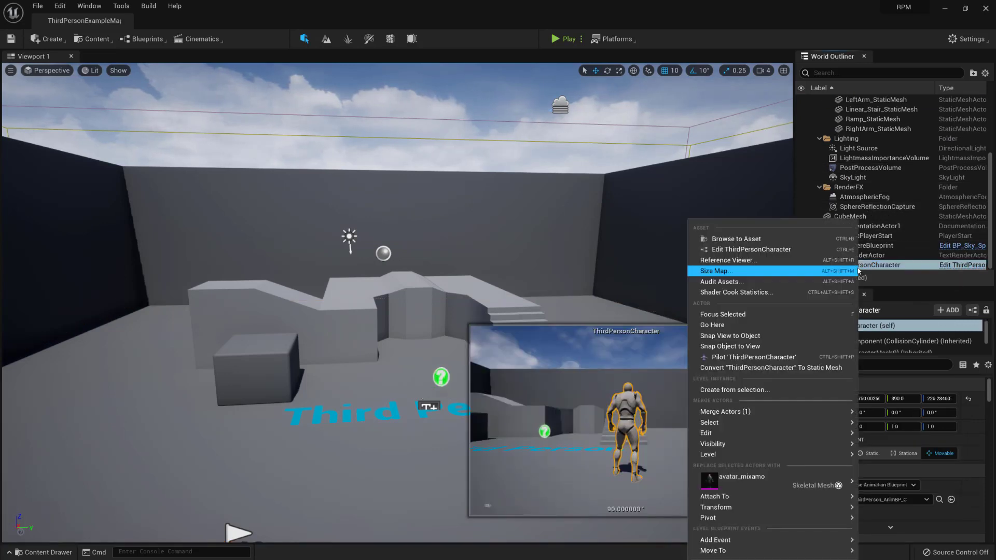
click(747, 239)
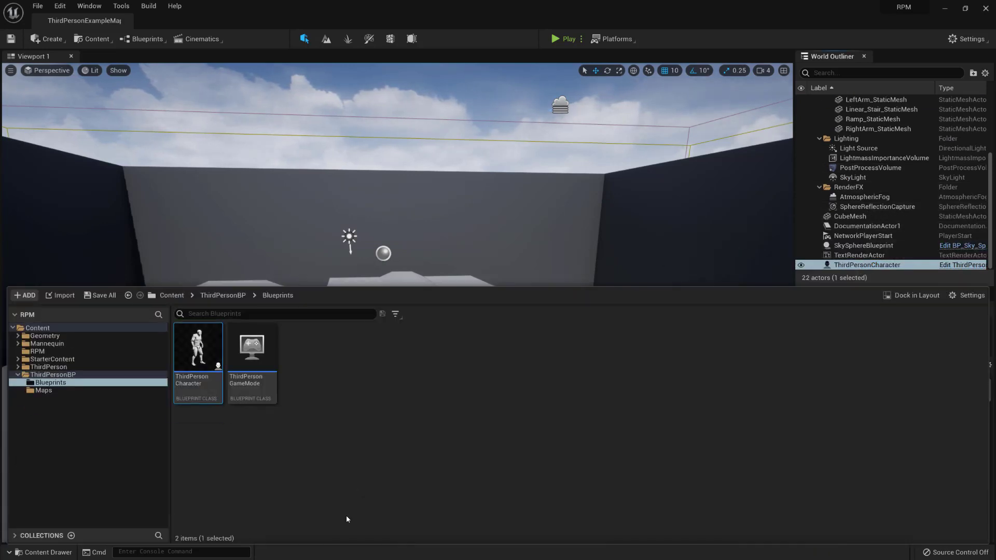
double_click(199, 355)
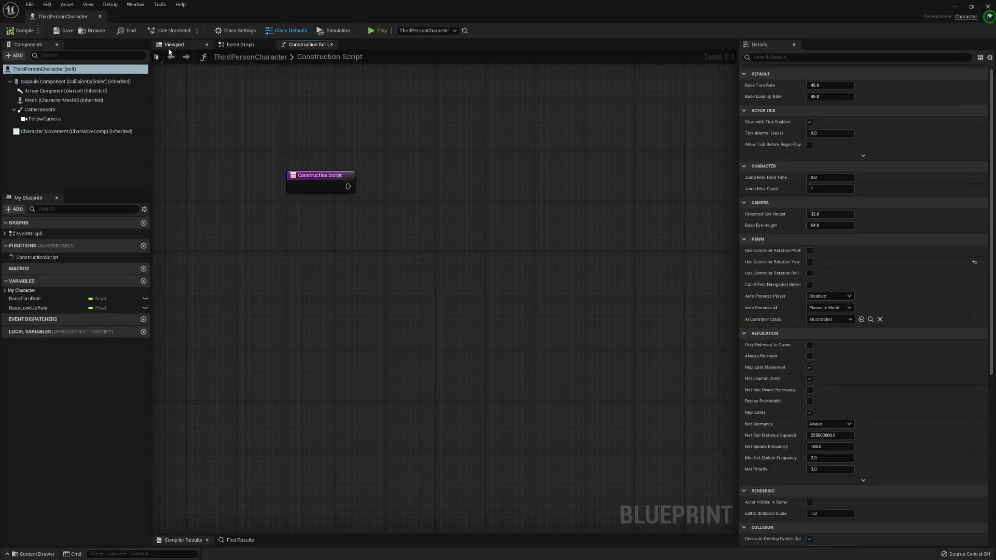
click(173, 46)
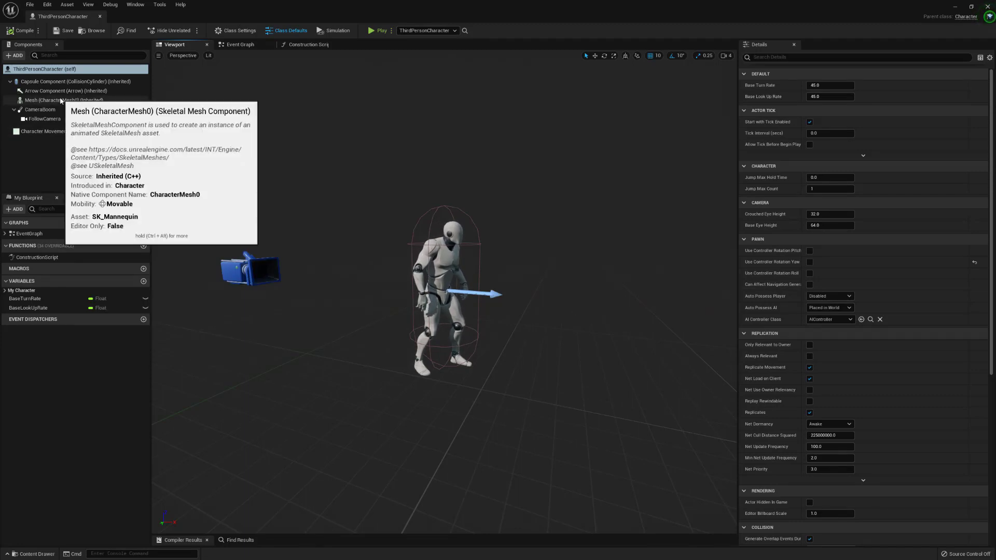
- Set the Mesh to avatar_mixamo with avatar_mixamo_Skeleton_AnimBlueprint as its Anim Class
click(61, 100)
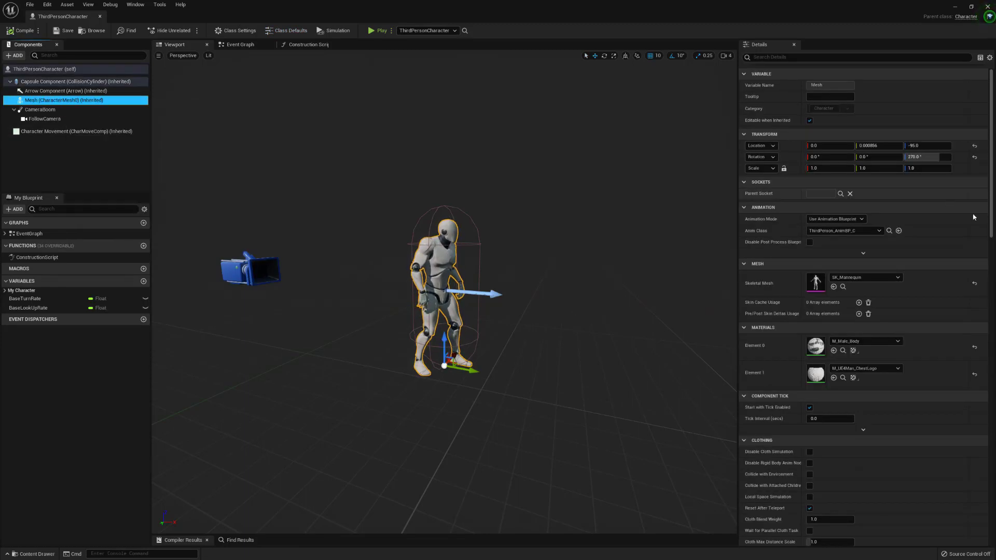
click(900, 278)
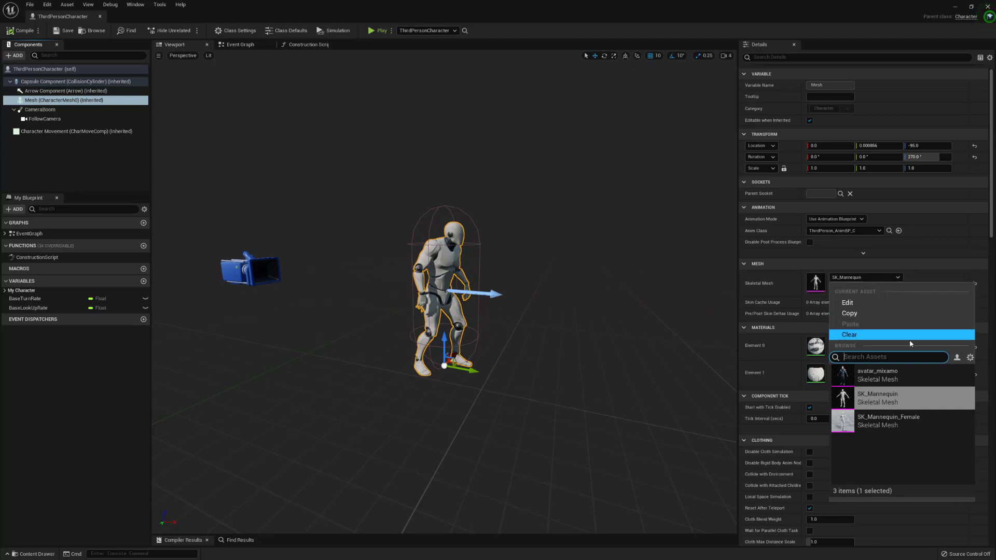
click(904, 371)
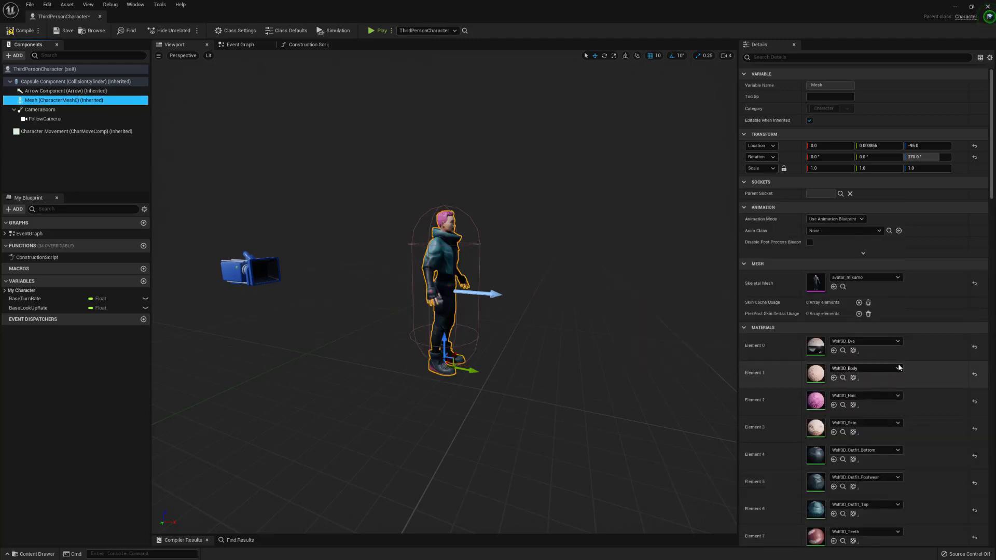
click(880, 231)
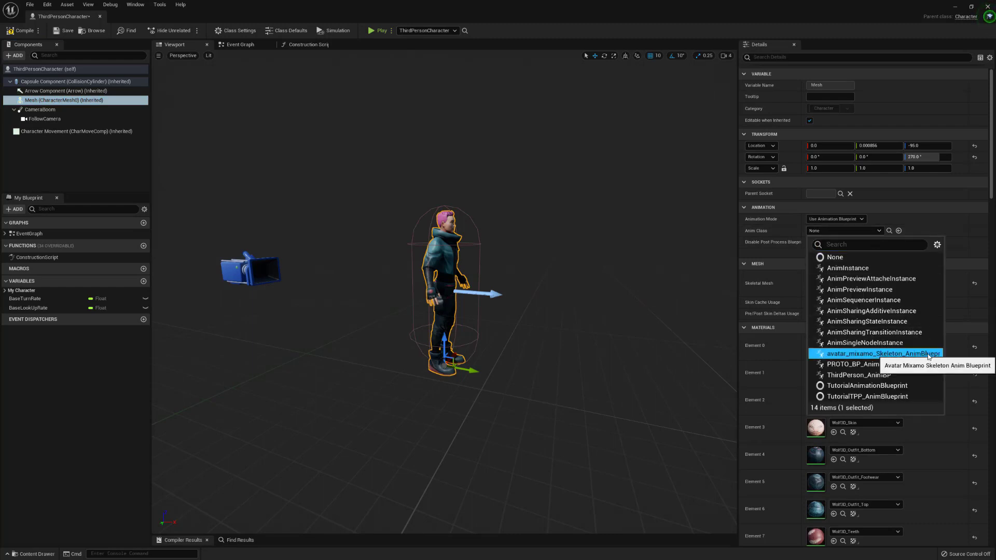
click(892, 353)
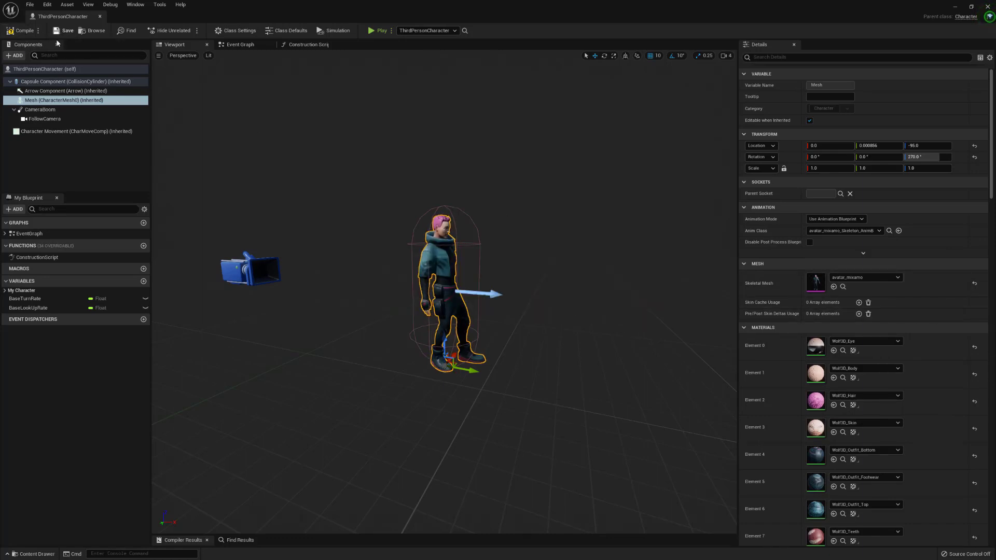
- Play the level and run the avatar forward with W, then stop and replay to test again
key(alt+p)
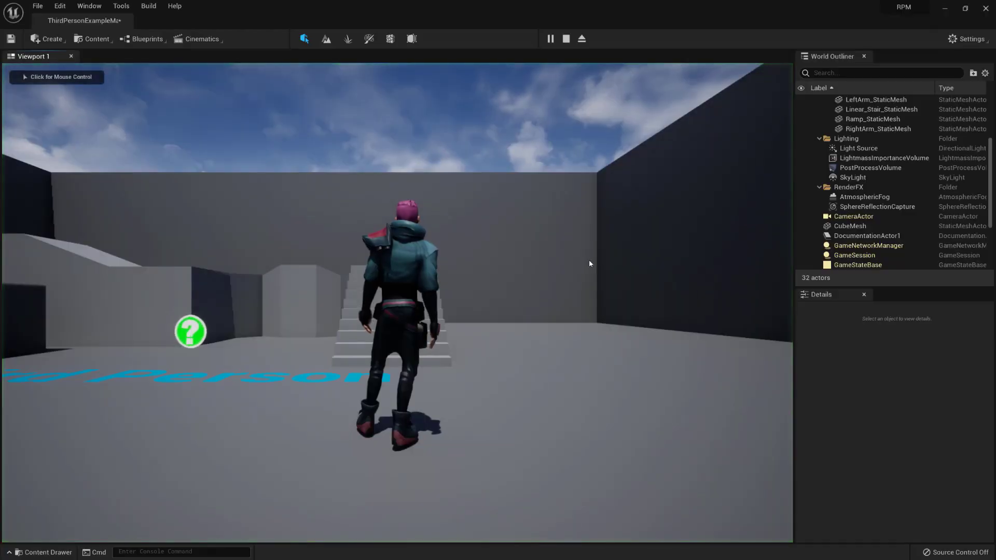
click(507, 315)
key(w)
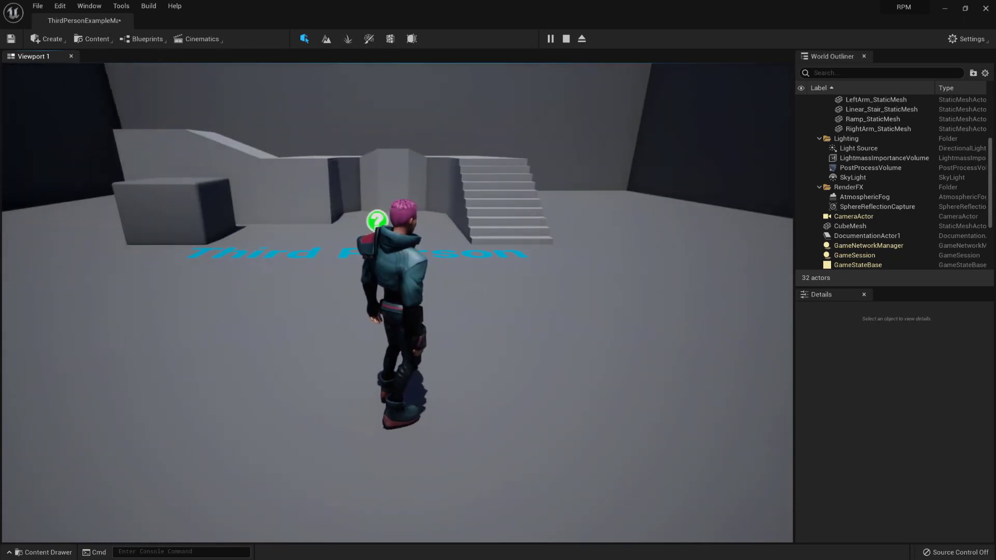
key(Escape)
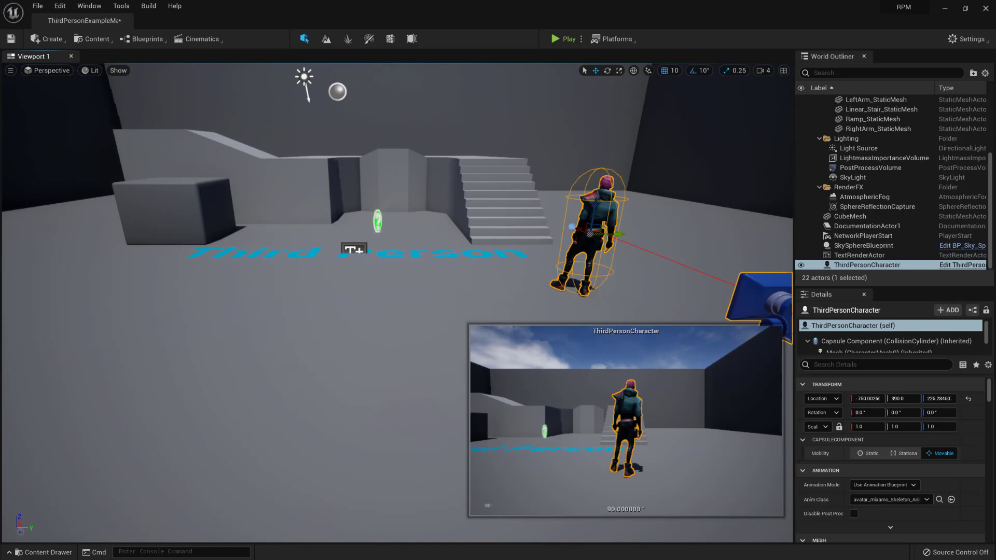
key(alt+p)
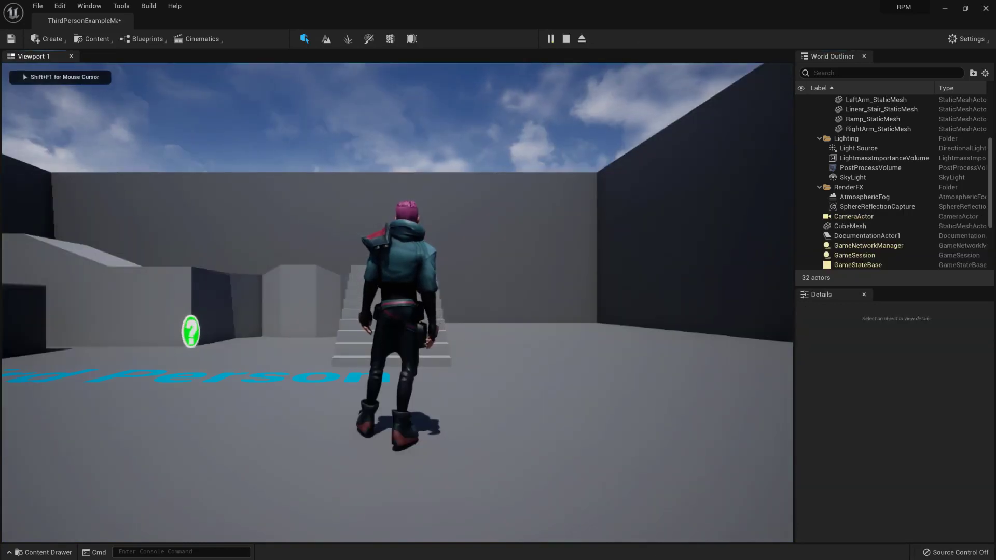
key(w)
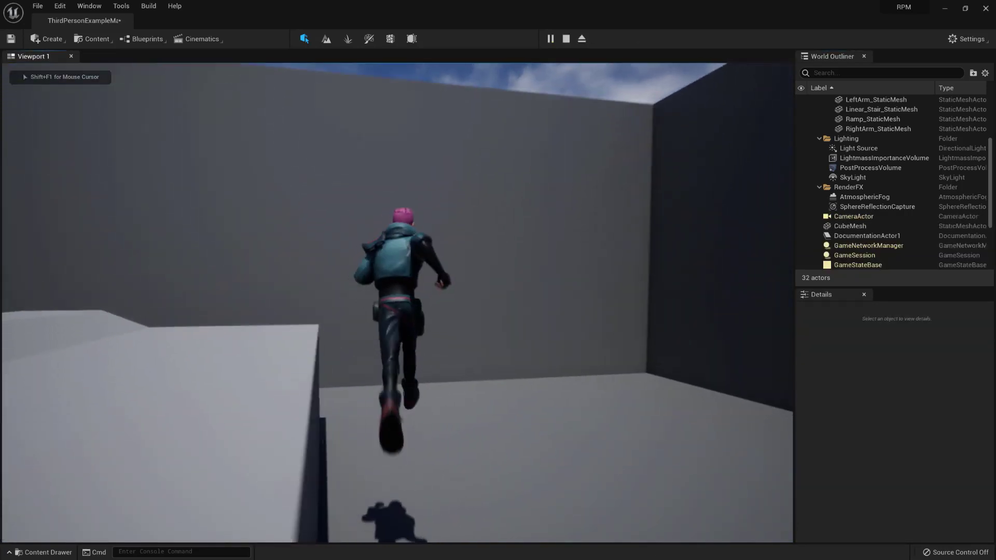